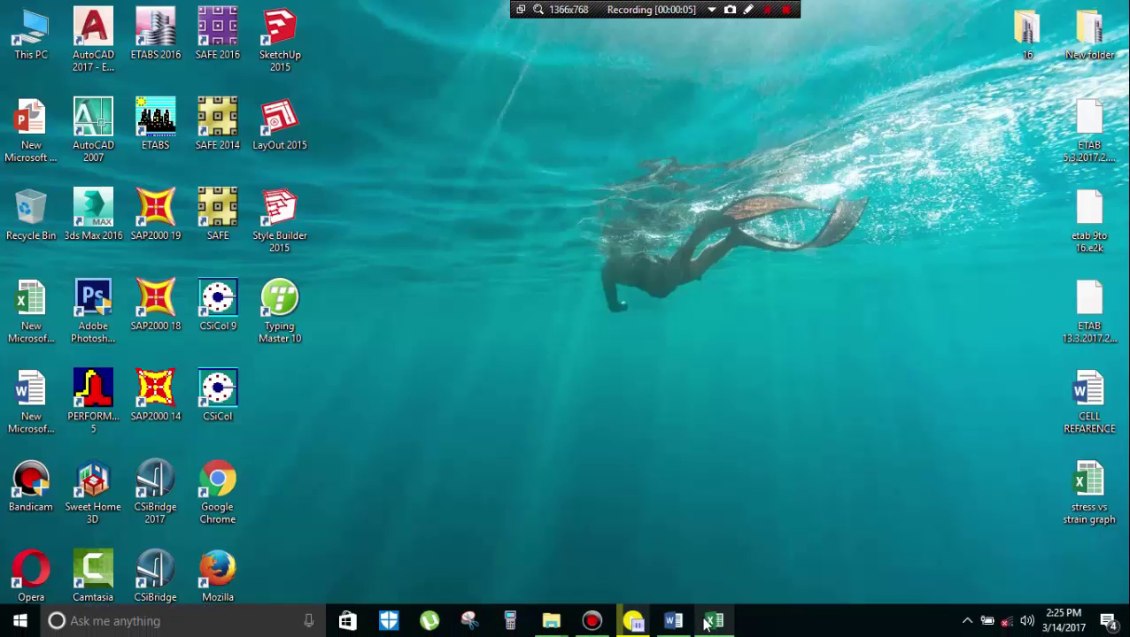
Step: Review the chart of absolute, mixed and relative cell references in the Word document and return to the blank Excel sheet
click(708, 623)
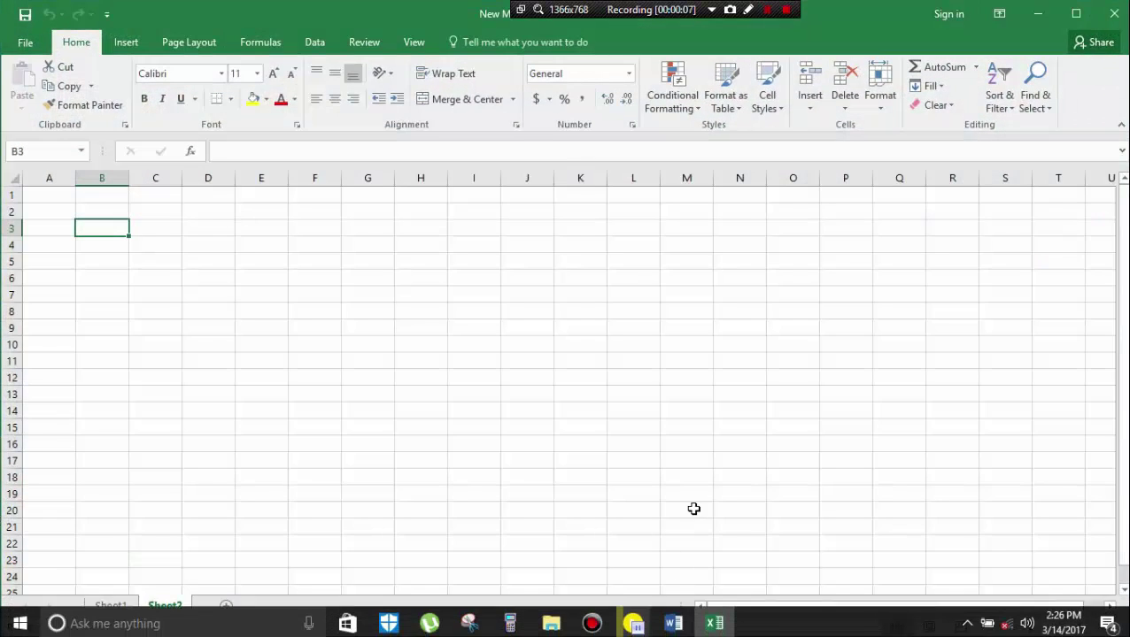
click(117, 311)
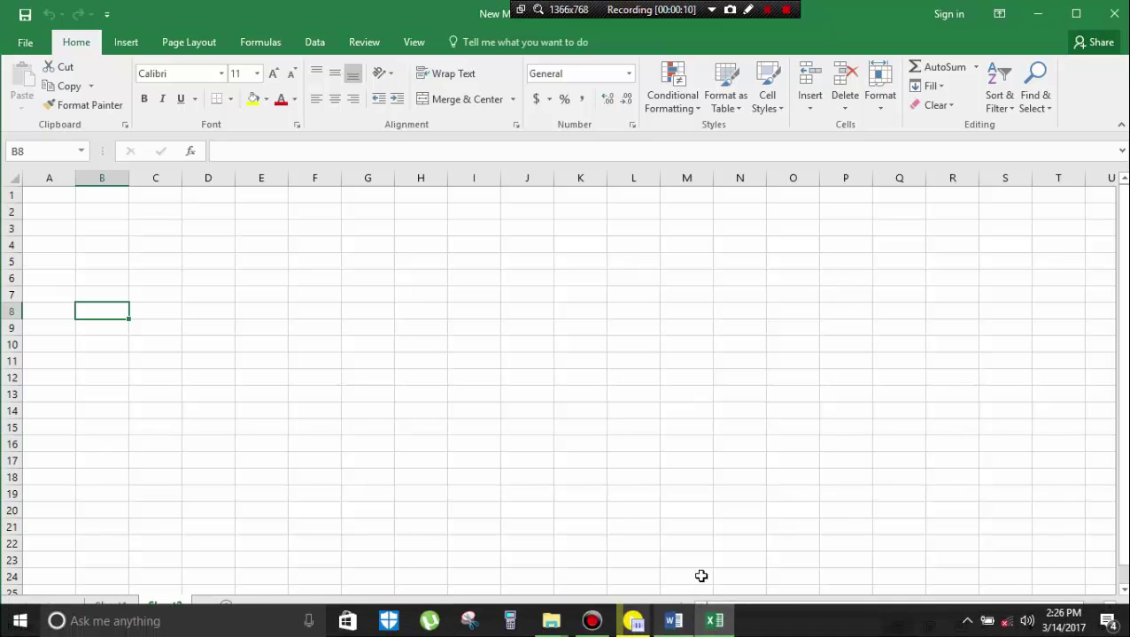
click(673, 621)
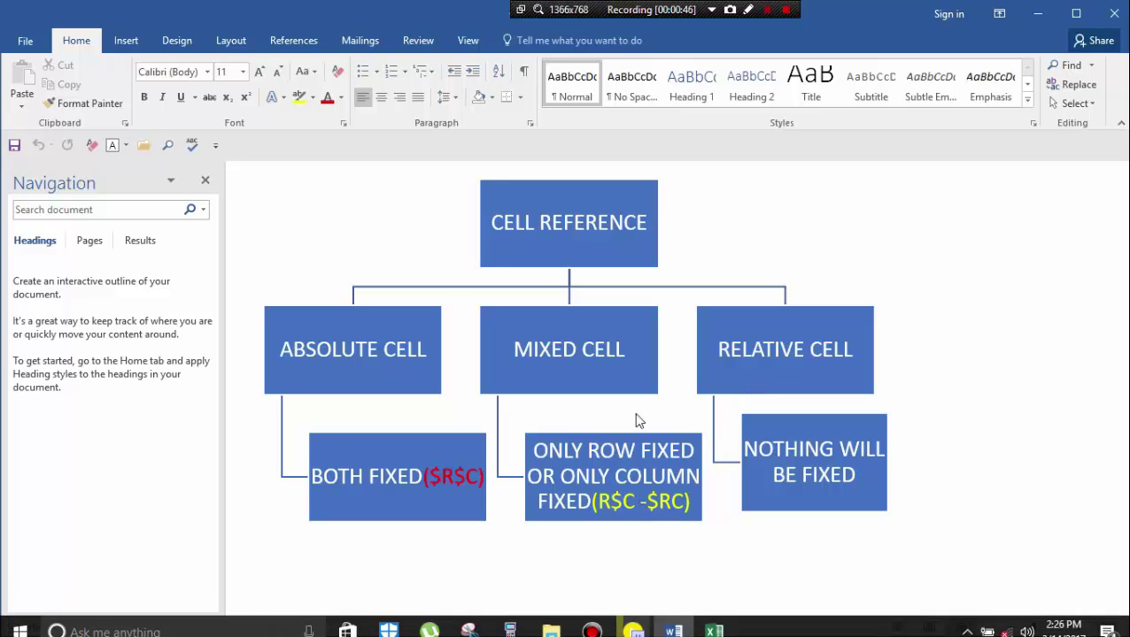
click(706, 625)
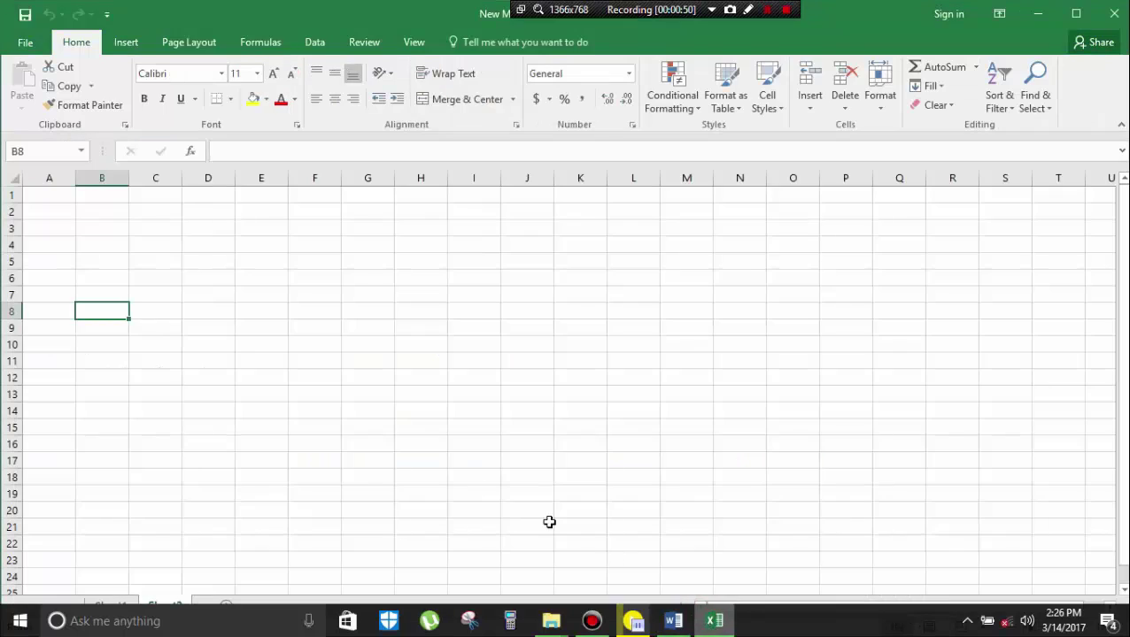
Step: Enter the starting numbers 1 in A1, 2 in A2 and 2 in B1
click(57, 200)
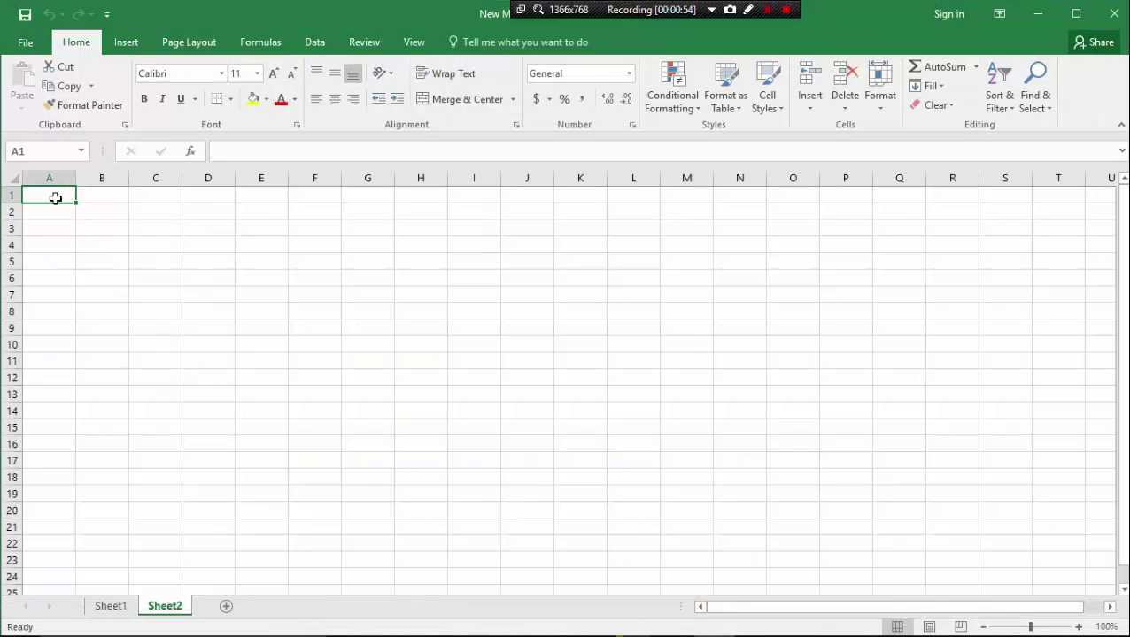
text(1)
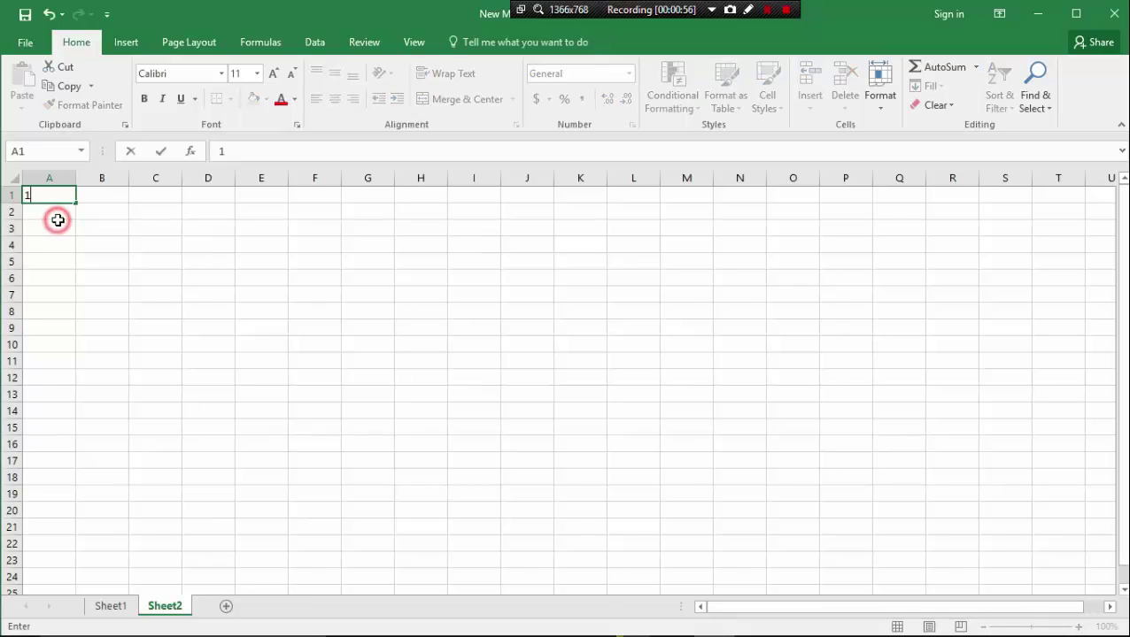
click(60, 213)
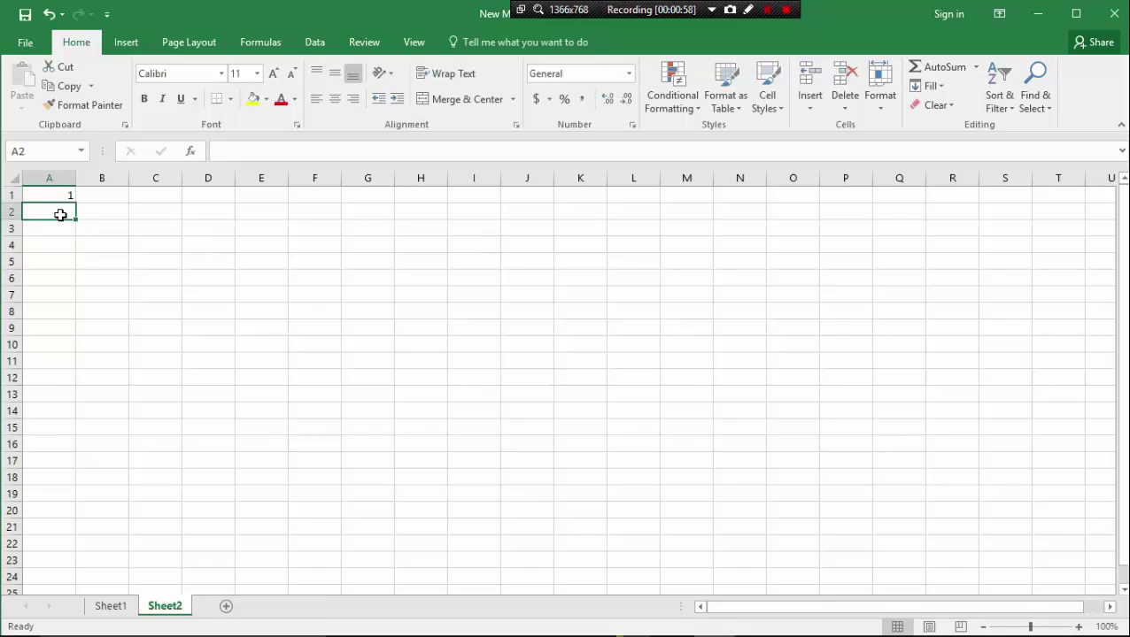
text(2)
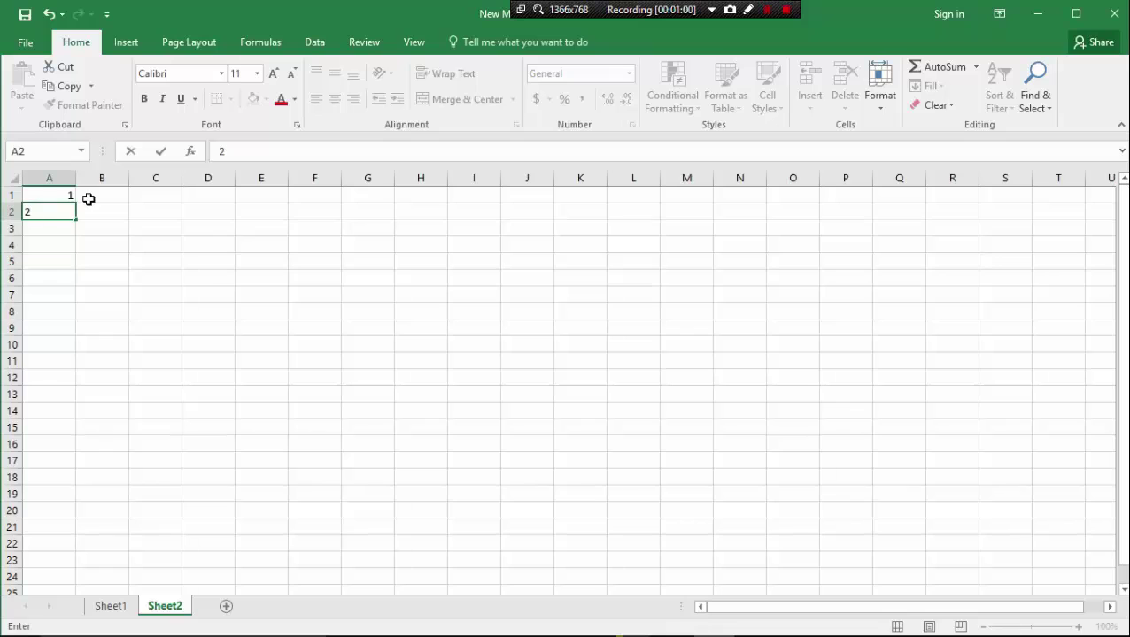
click(94, 196)
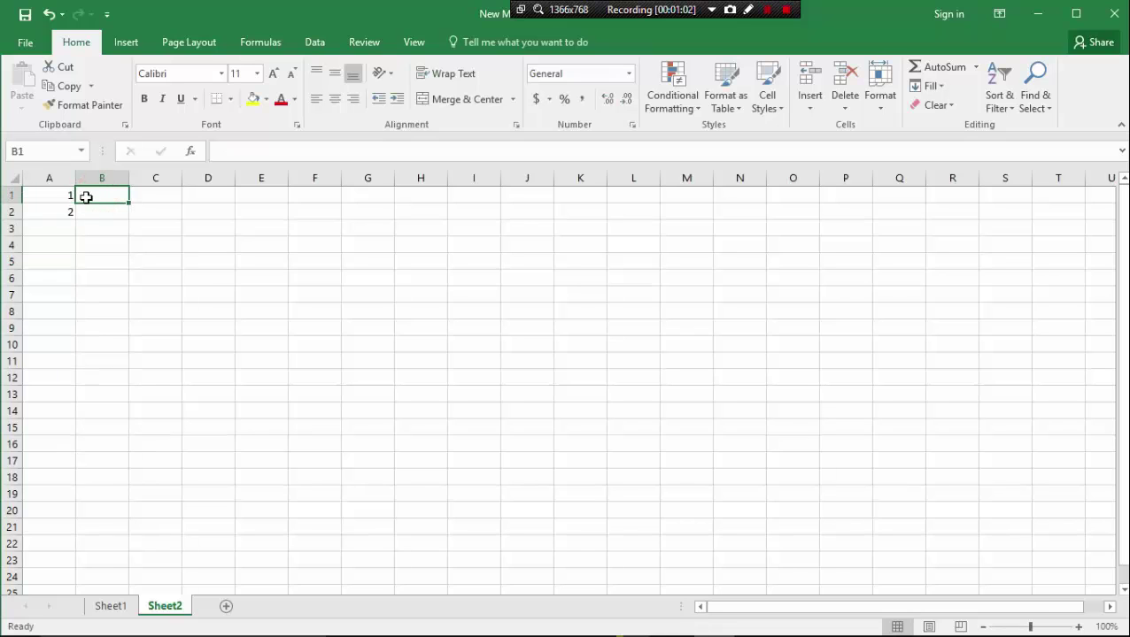
text(2)
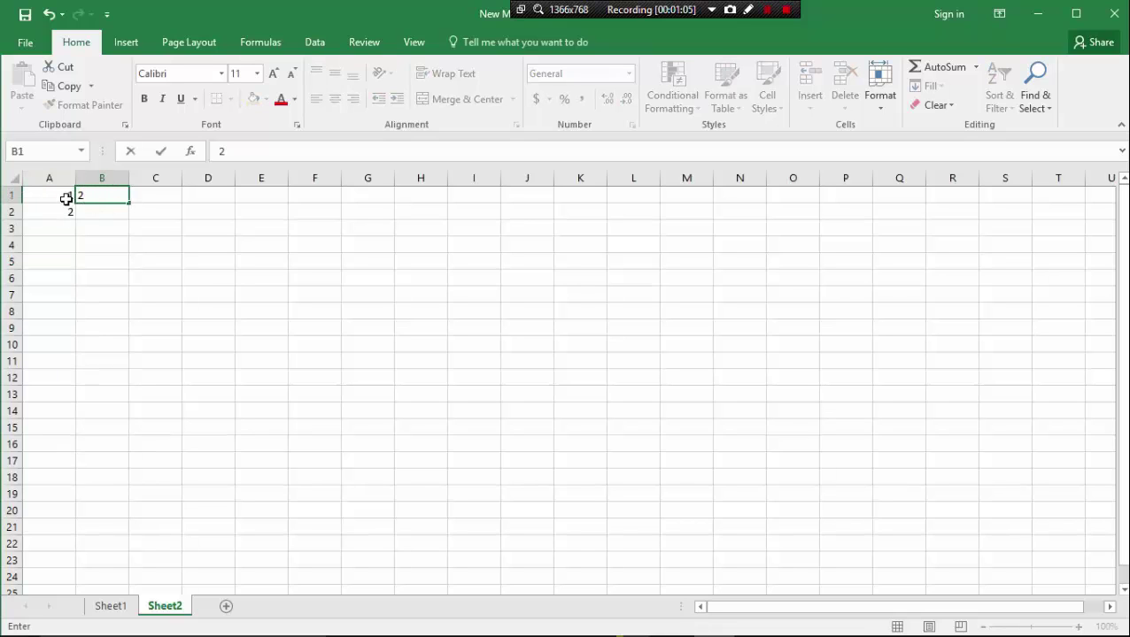
Step: Extend the number series to 10 across row 1 up to J1 and down column A to A10
click(66, 198)
drag(69, 194, 93, 196)
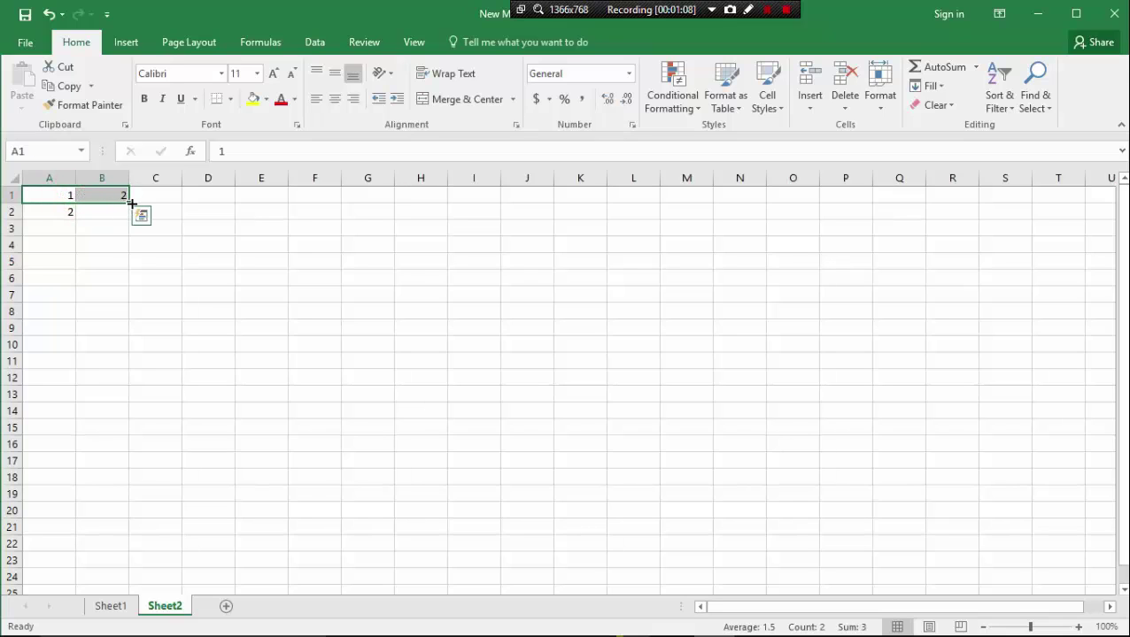
drag(130, 202, 484, 168)
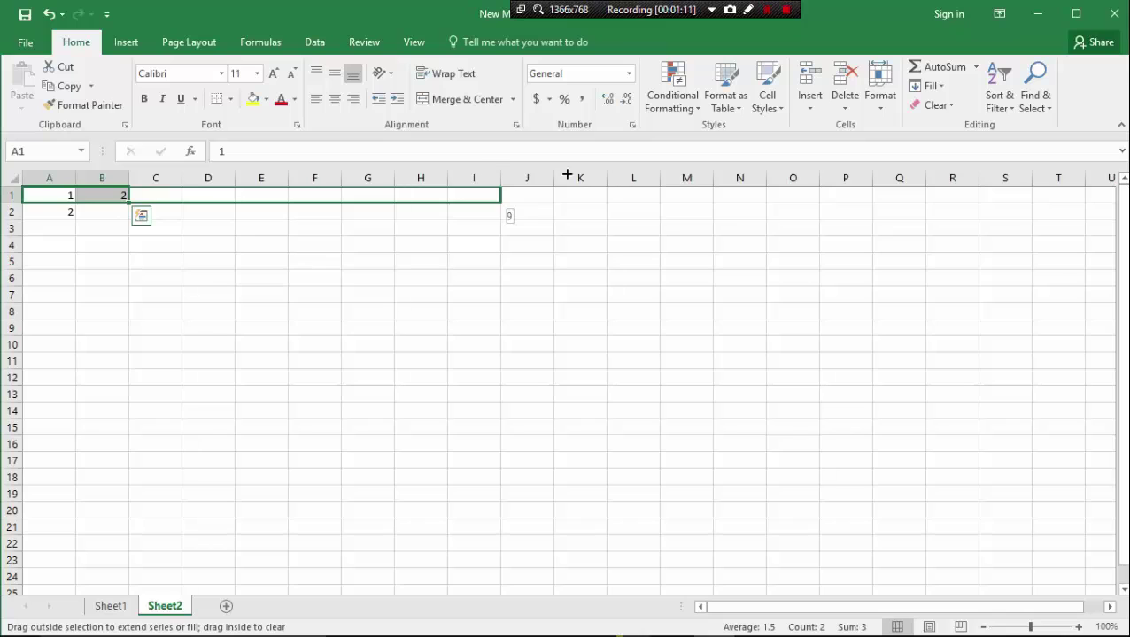
mouse_move(567, 175)
mouse_down()
mouse_move(582, 174)
mouse_move(557, 182)
mouse_up()
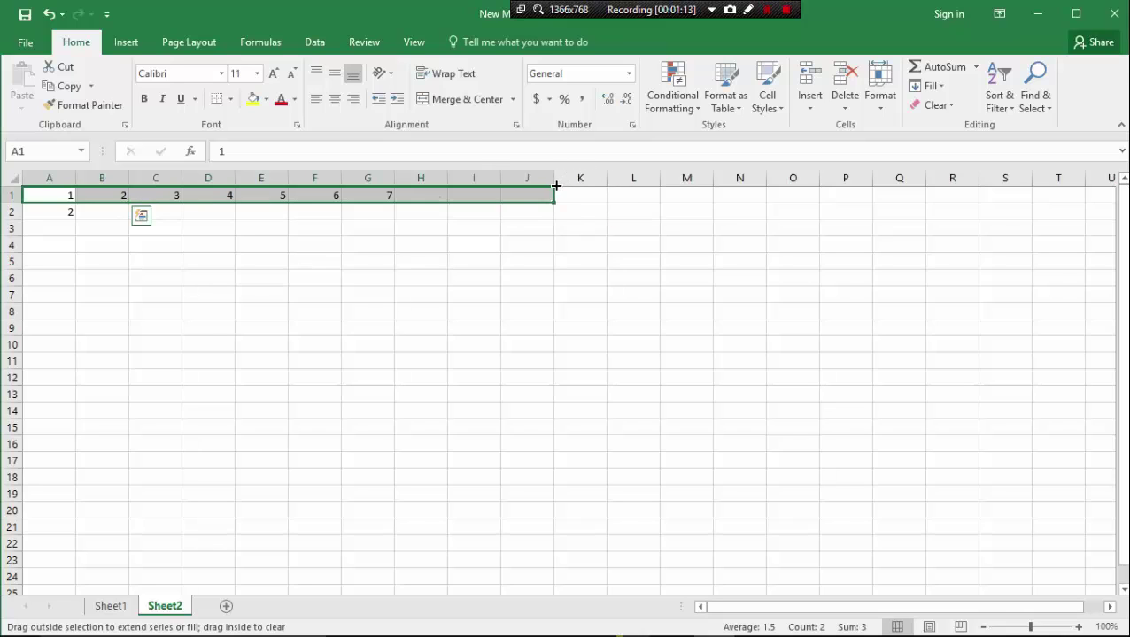
click(55, 194)
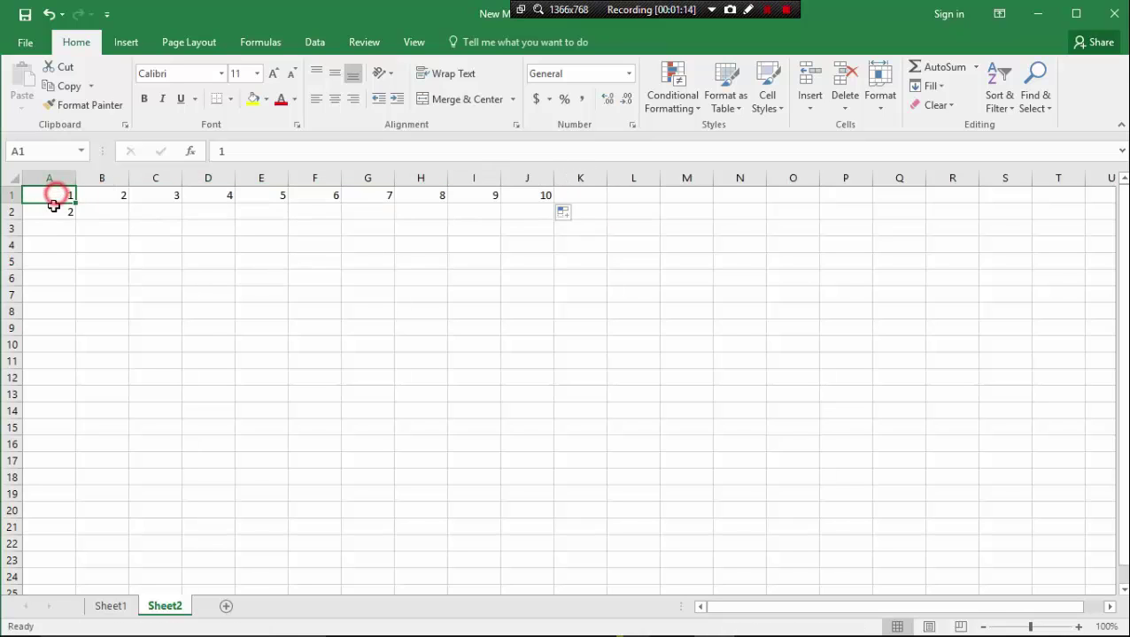
drag(53, 206, 85, 346)
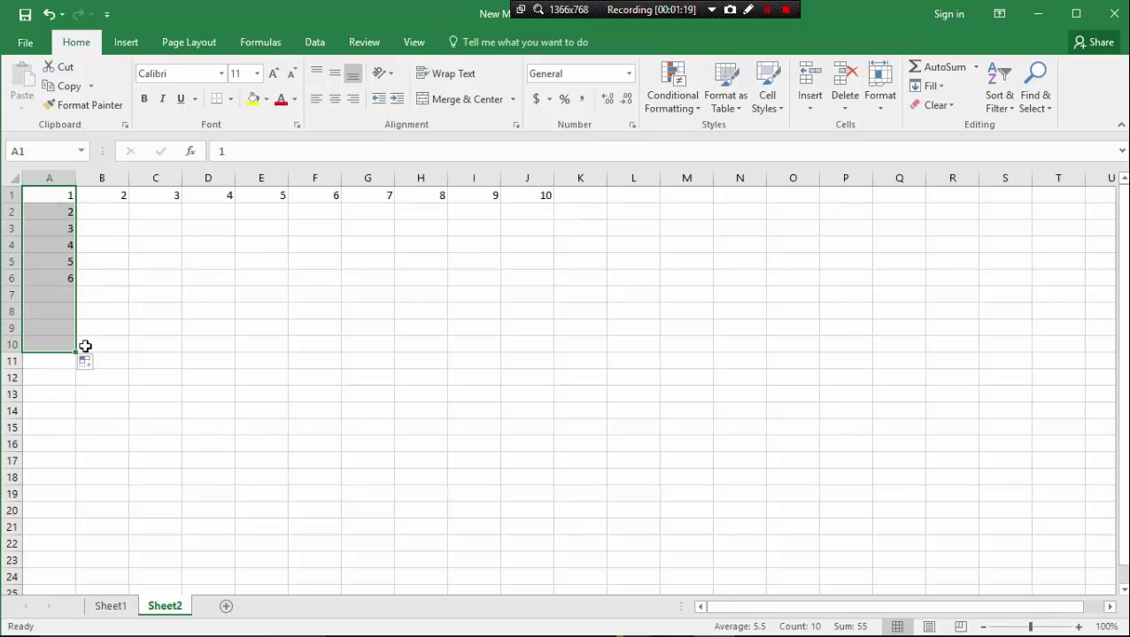
Step: Enter the relative-reference formula =A2*B1 in cell B2
click(102, 215)
text(=)
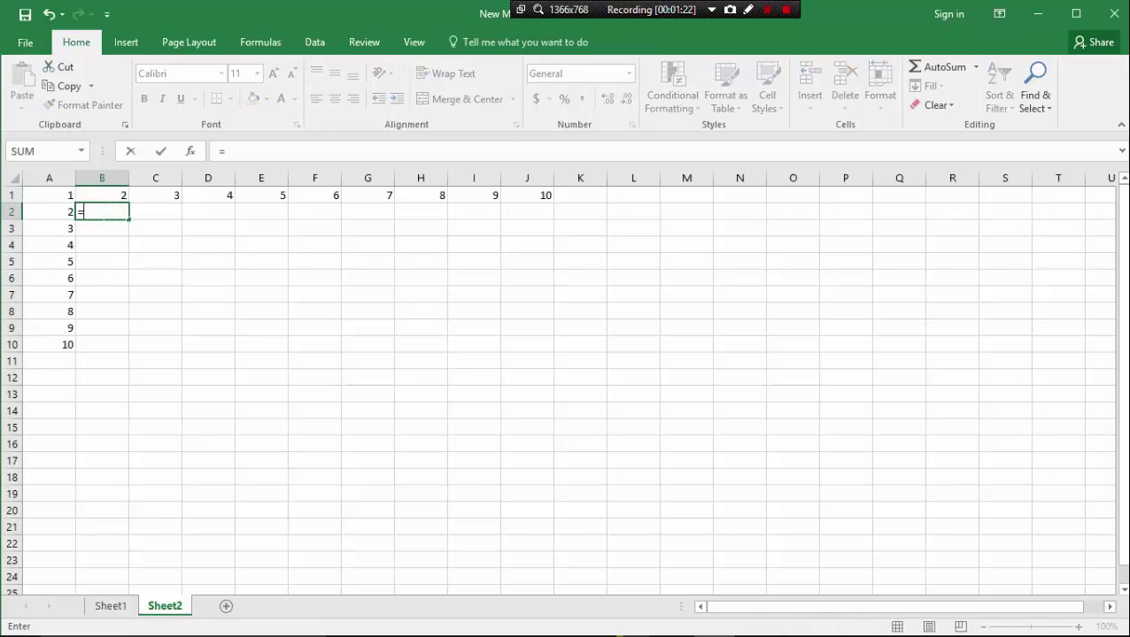
click(66, 213)
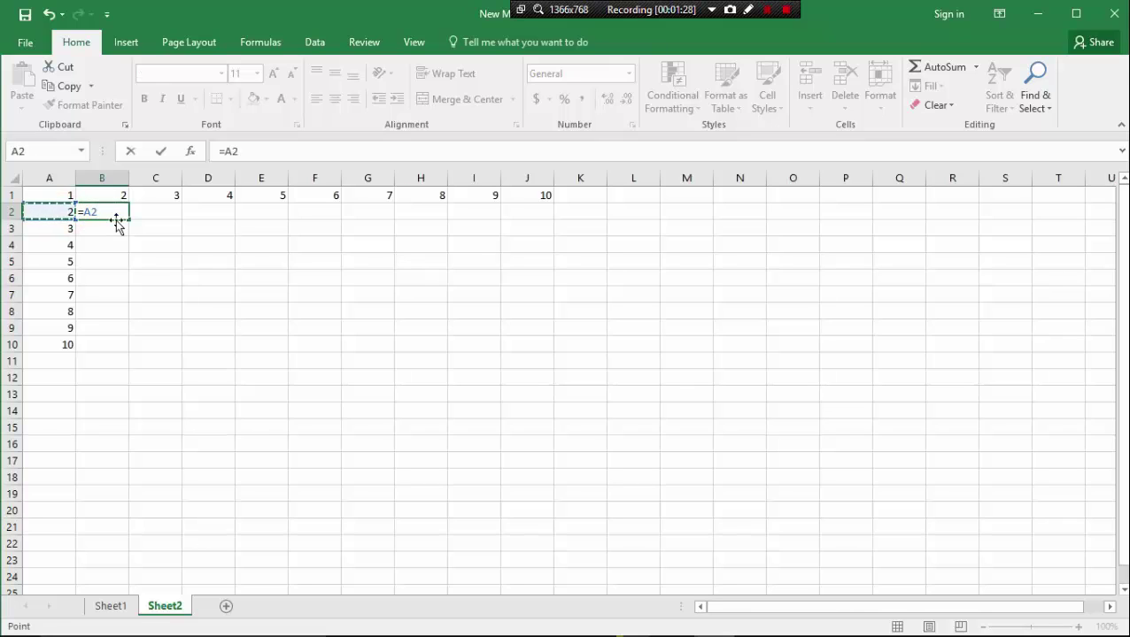
text(*)
click(113, 199)
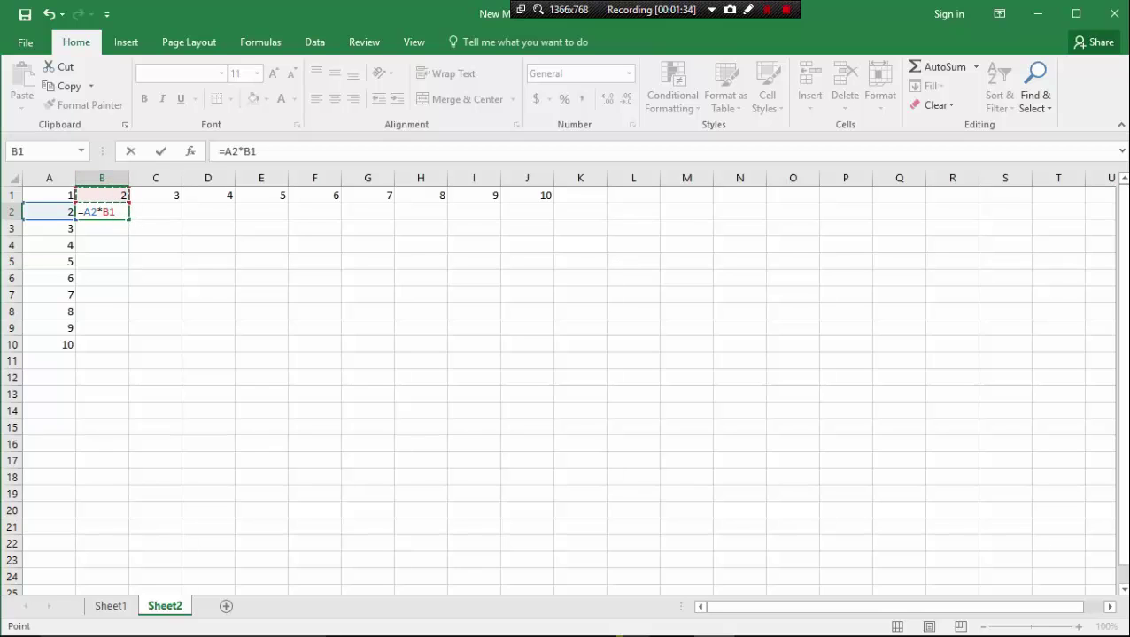
key(Return)
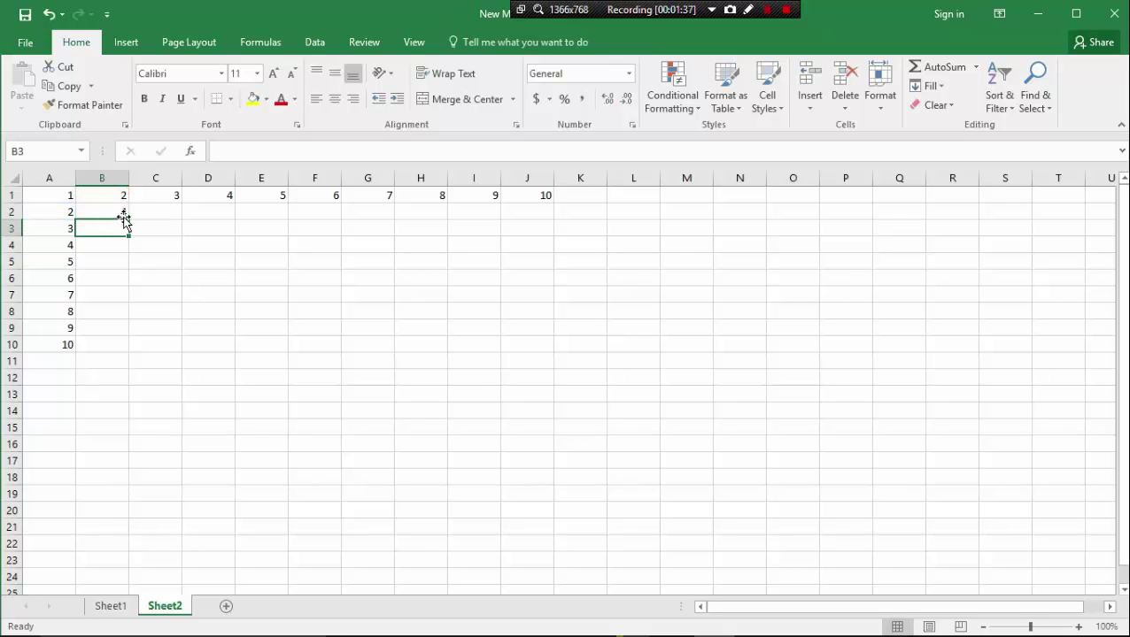
Step: Try to fill the relative formula from B2 down to B10
click(119, 214)
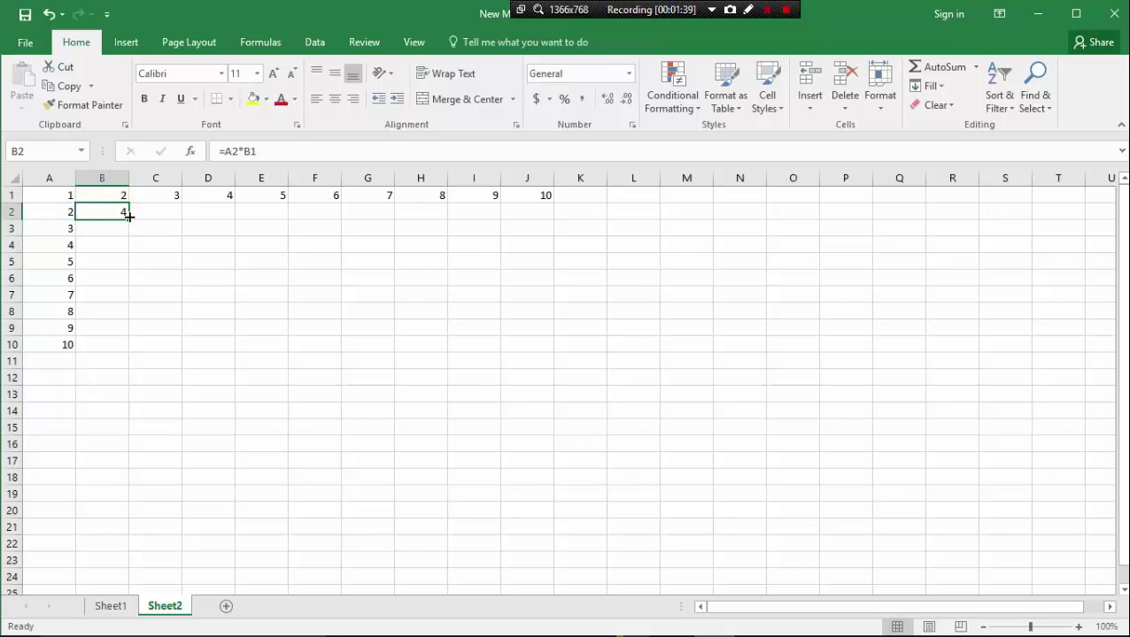
drag(129, 219, 139, 351)
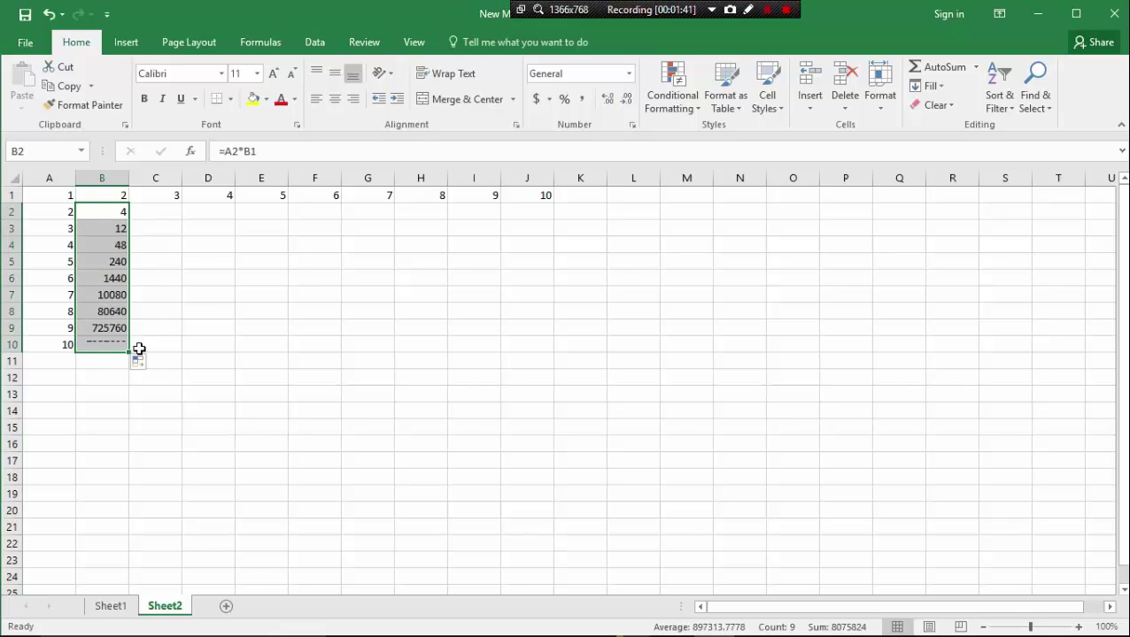
click(171, 306)
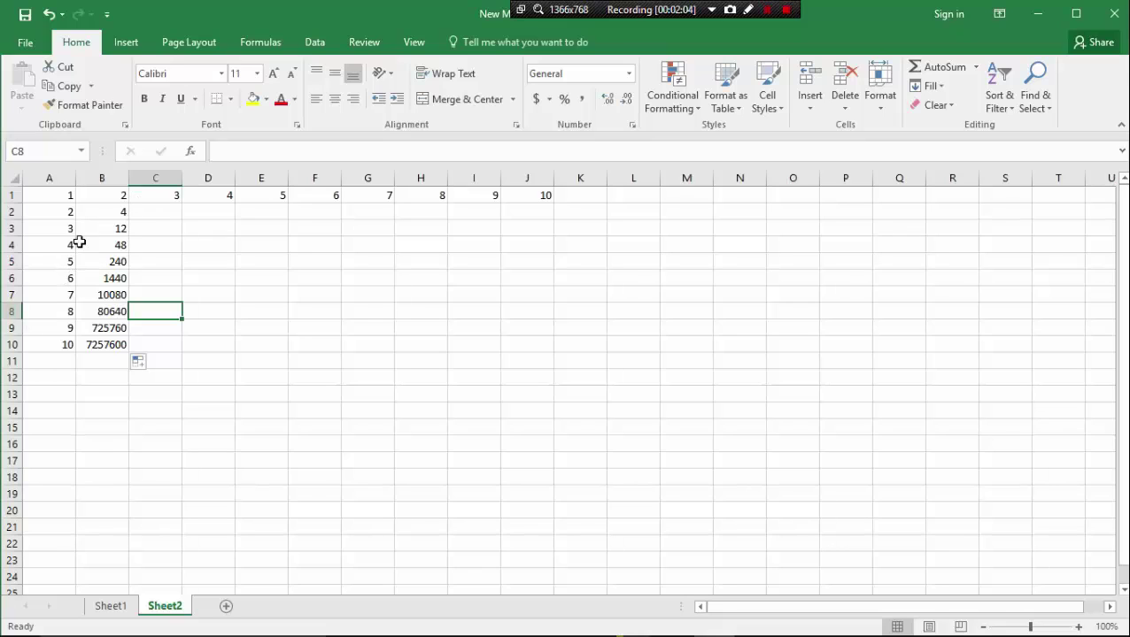
Step: Undo the column B fill and the formula entered in B2
click(45, 19)
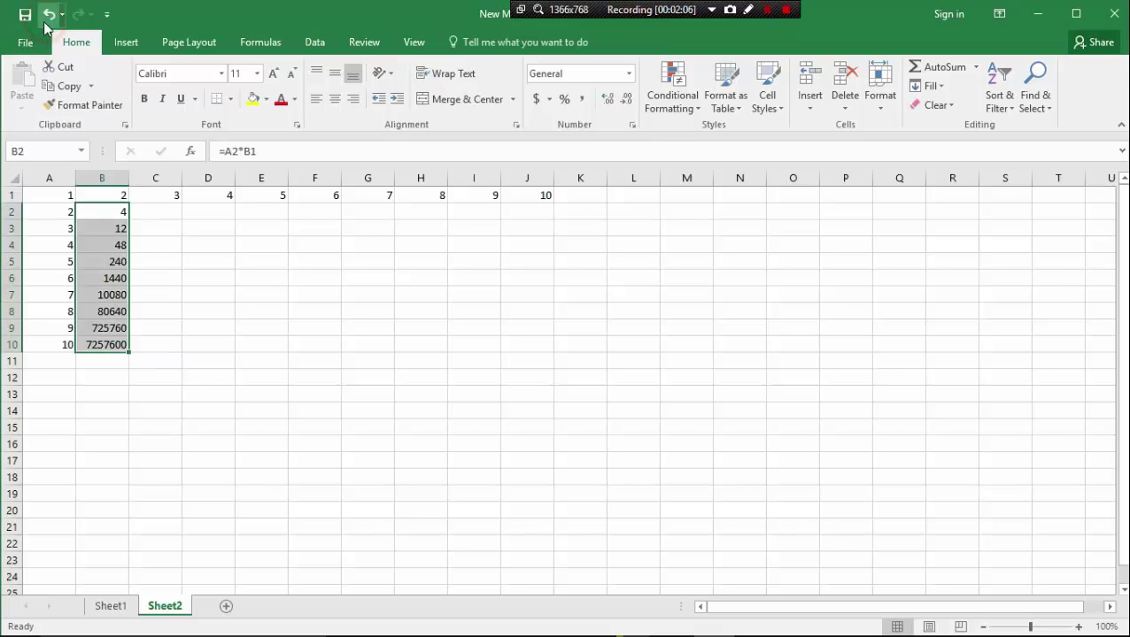
click(46, 14)
click(45, 15)
Step: Enter the mixed-reference formula =$A2*B$1 in cell B2, fixing column A and row 1
click(92, 208)
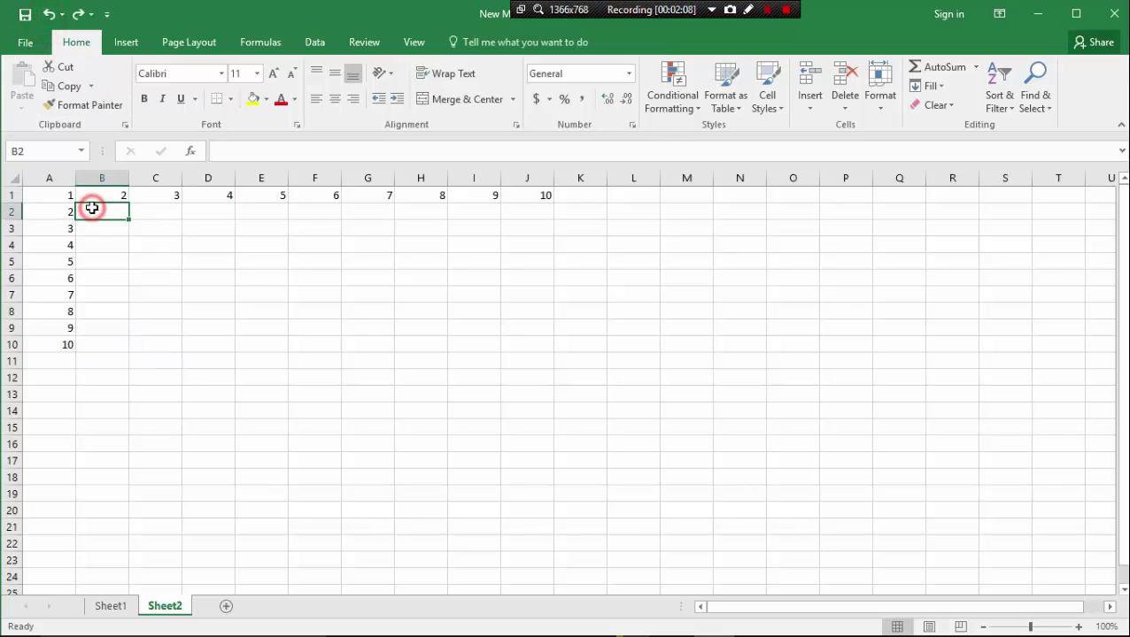
text(=)
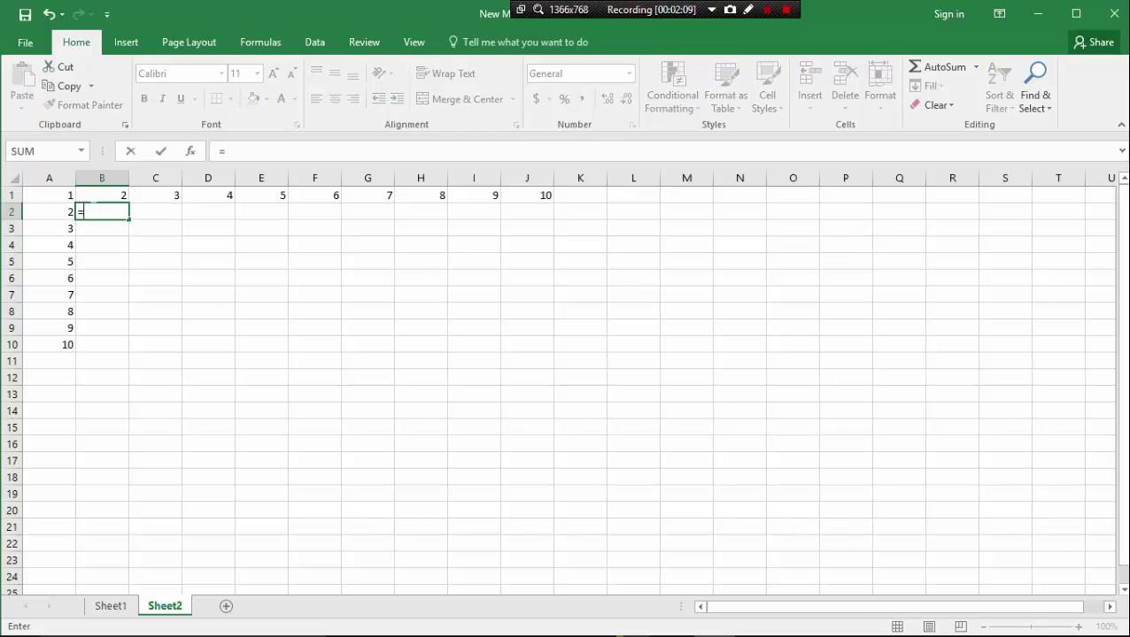
click(65, 212)
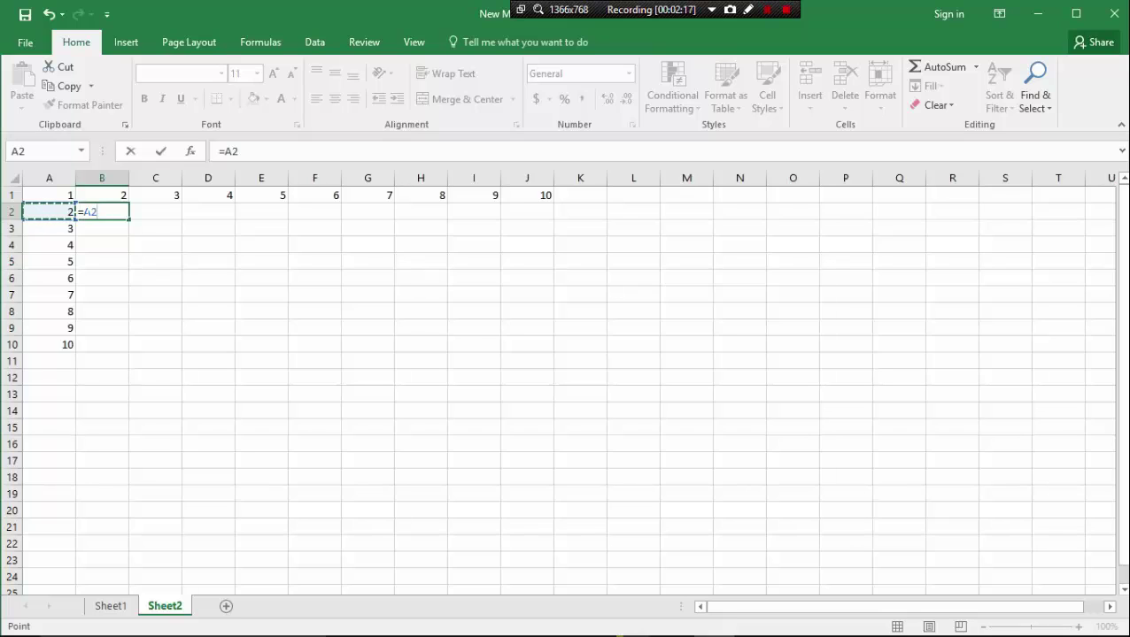
key(F2)
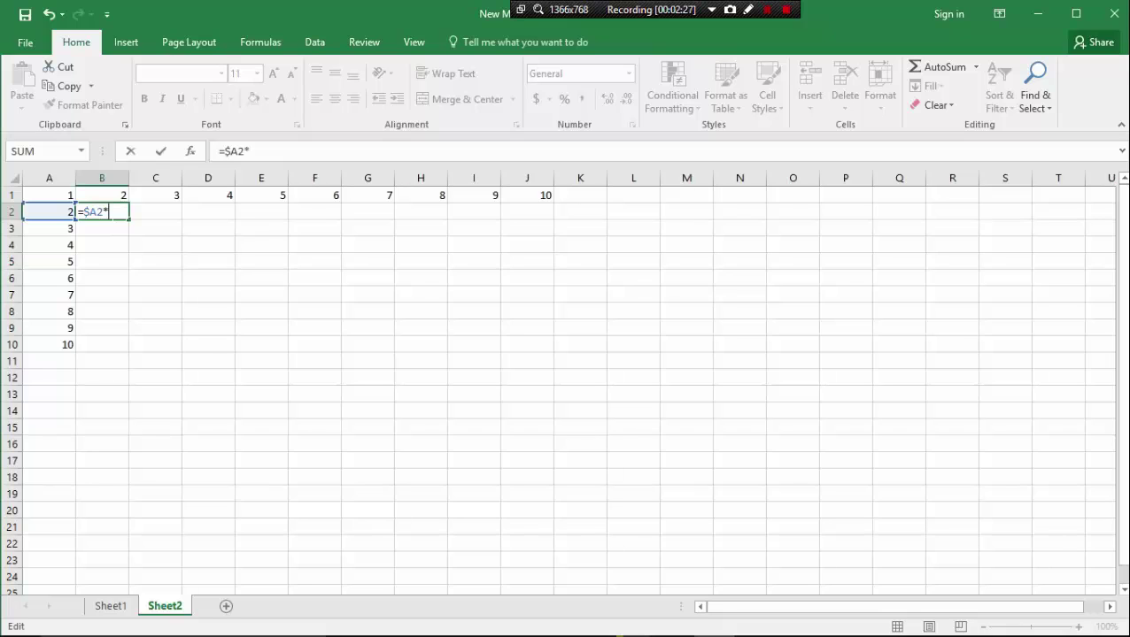
click(107, 191)
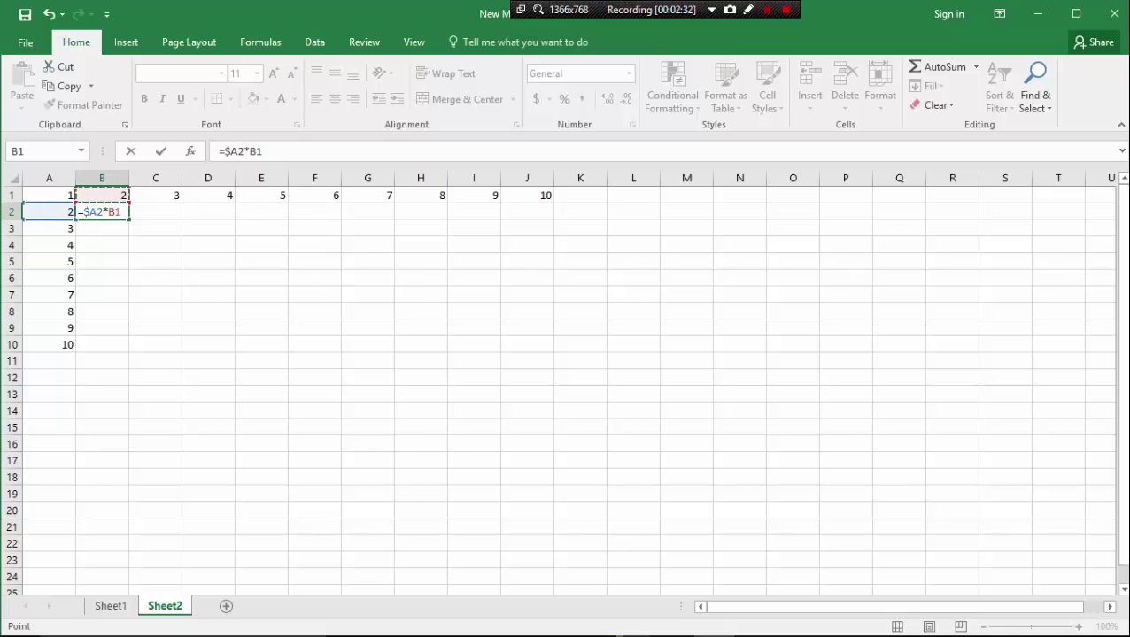
click(115, 212)
key(Return)
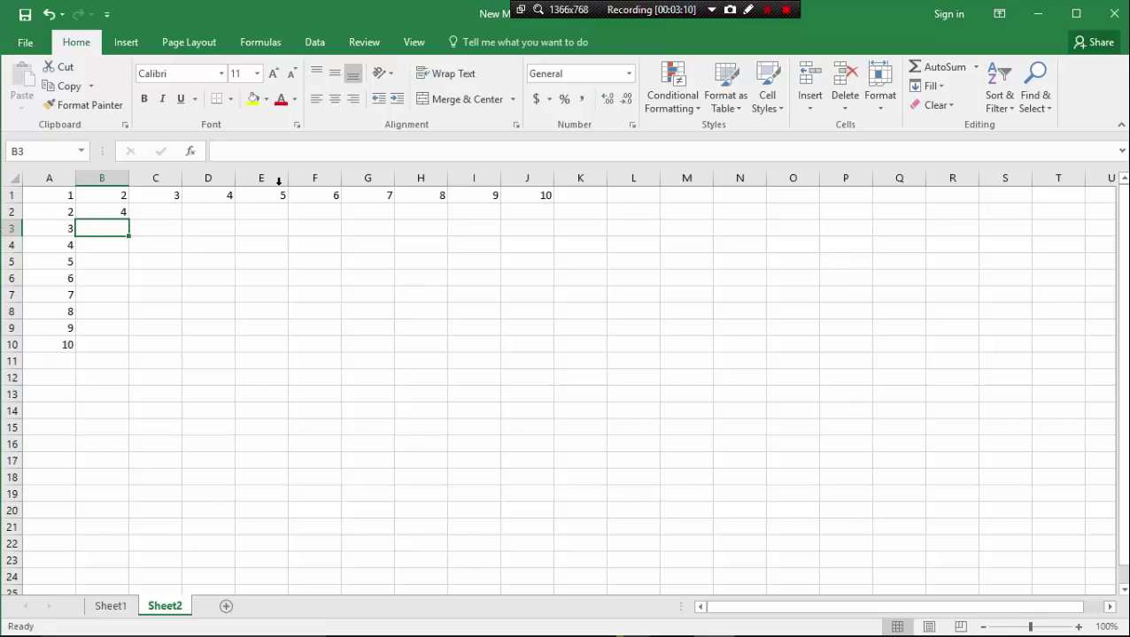
Step: Fill the B2 formula across and down to J10 to complete the multiplication table
click(116, 213)
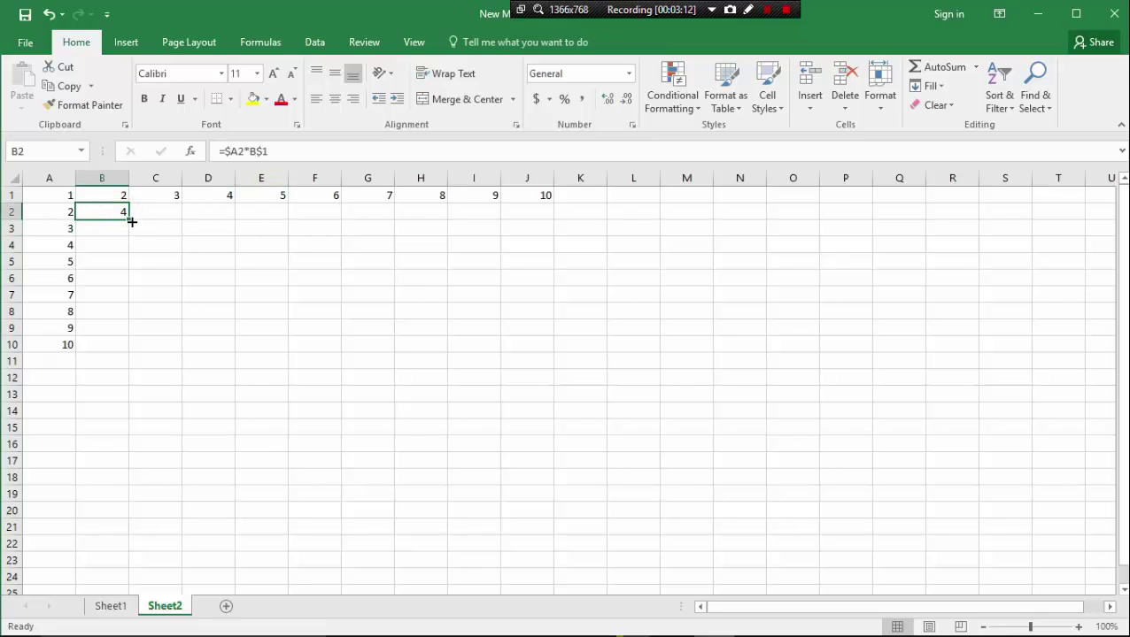
drag(129, 219, 546, 301)
drag(547, 301, 542, 320)
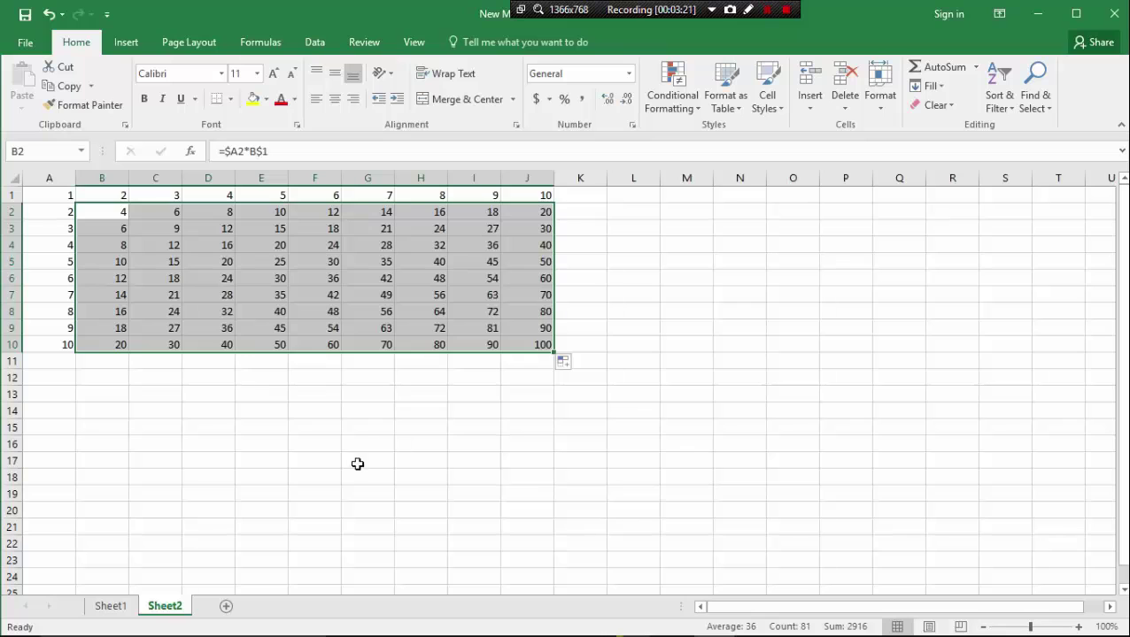
click(348, 468)
scroll(318, 378, down, 2)
scroll(318, 379, up, 2)
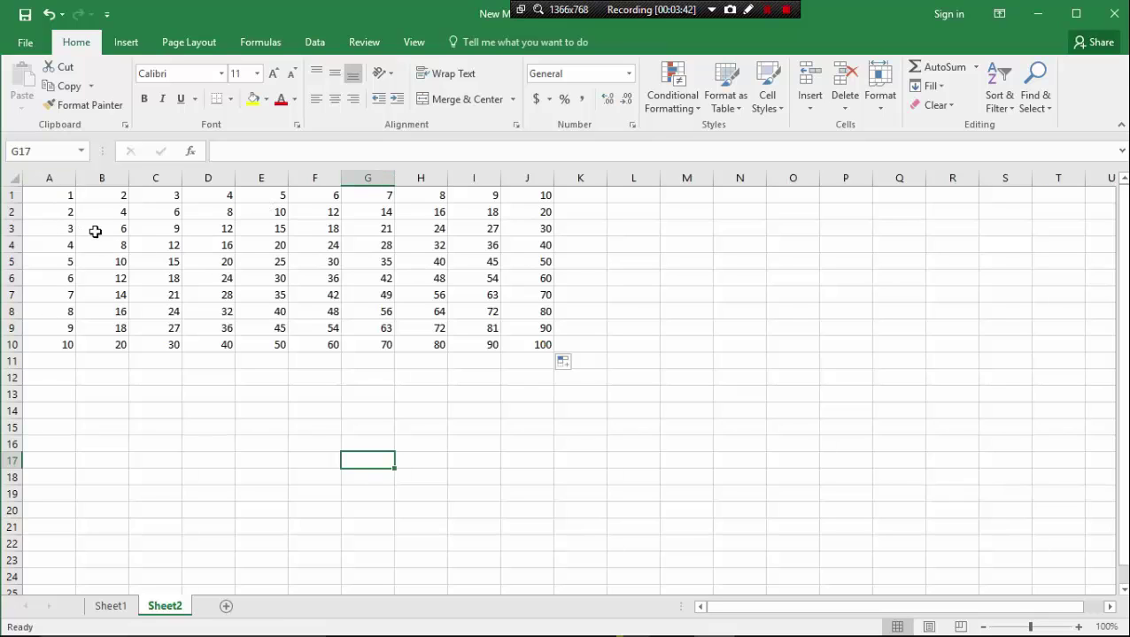
click(378, 391)
click(281, 408)
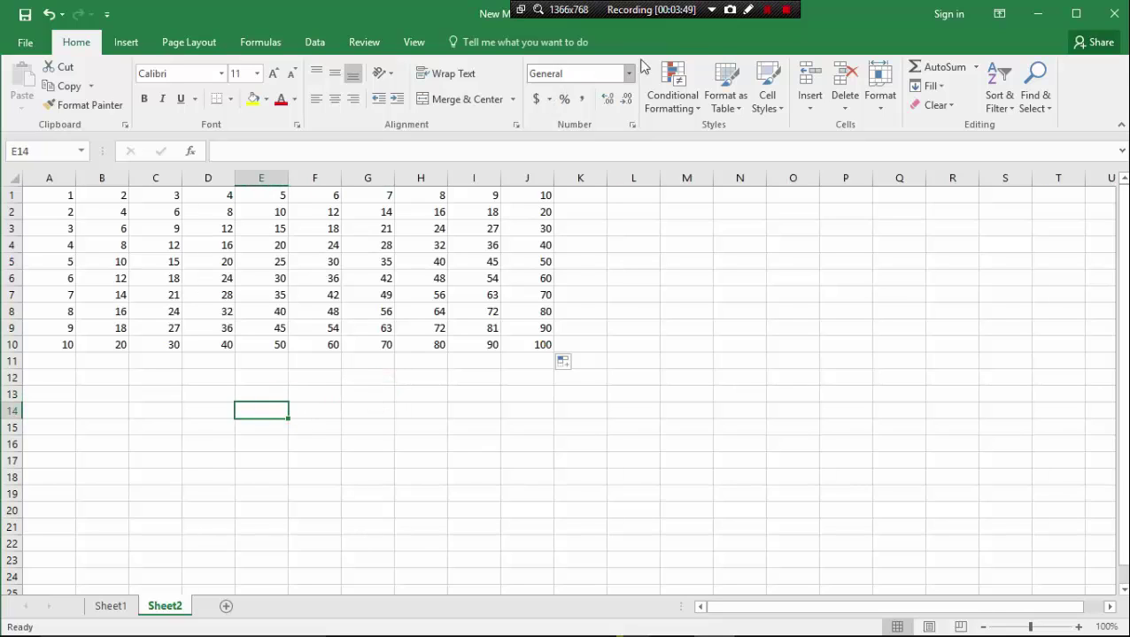
click(769, 11)
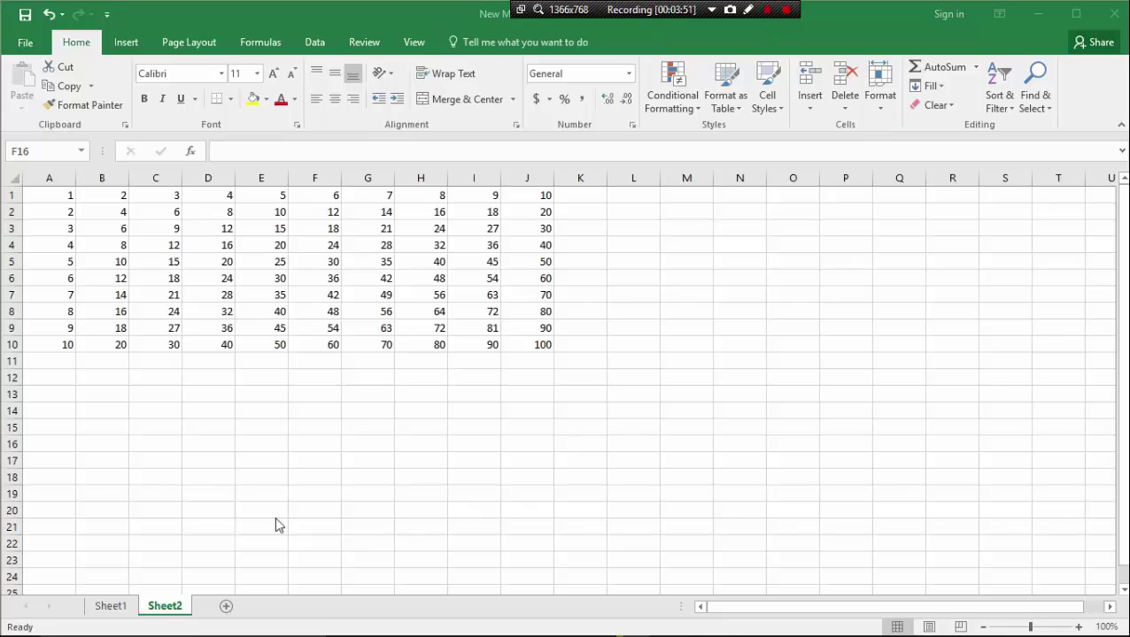
Step: Enter 1 in F16 and 2 in F17, and fill column F with the series 1 to 10 down to F25
text(1)
click(320, 463)
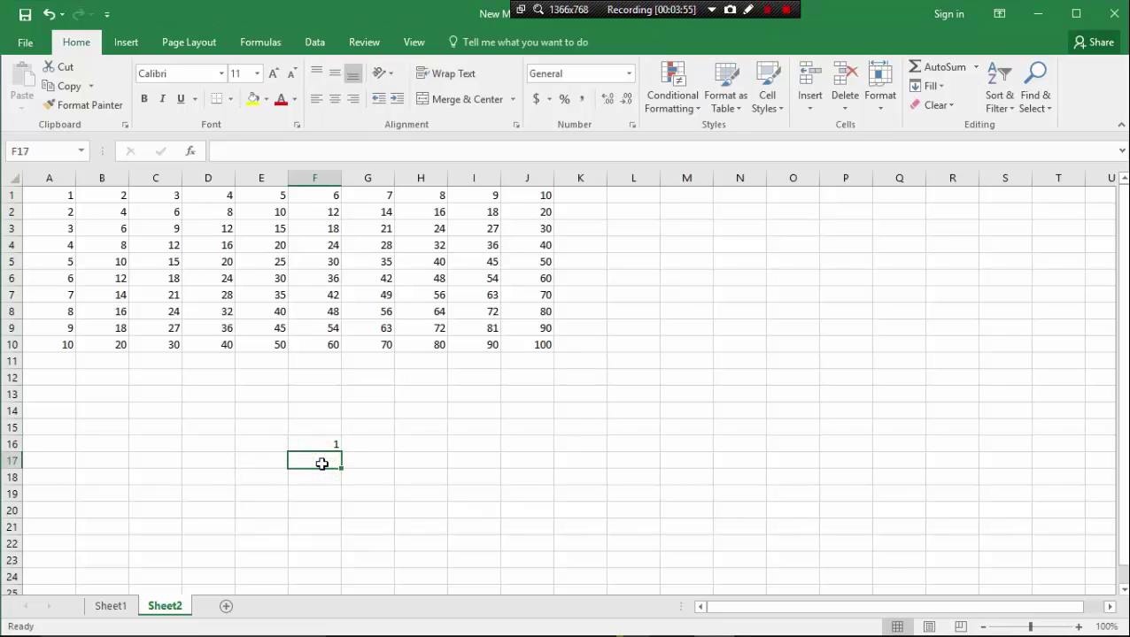
text(2)
key(Up)
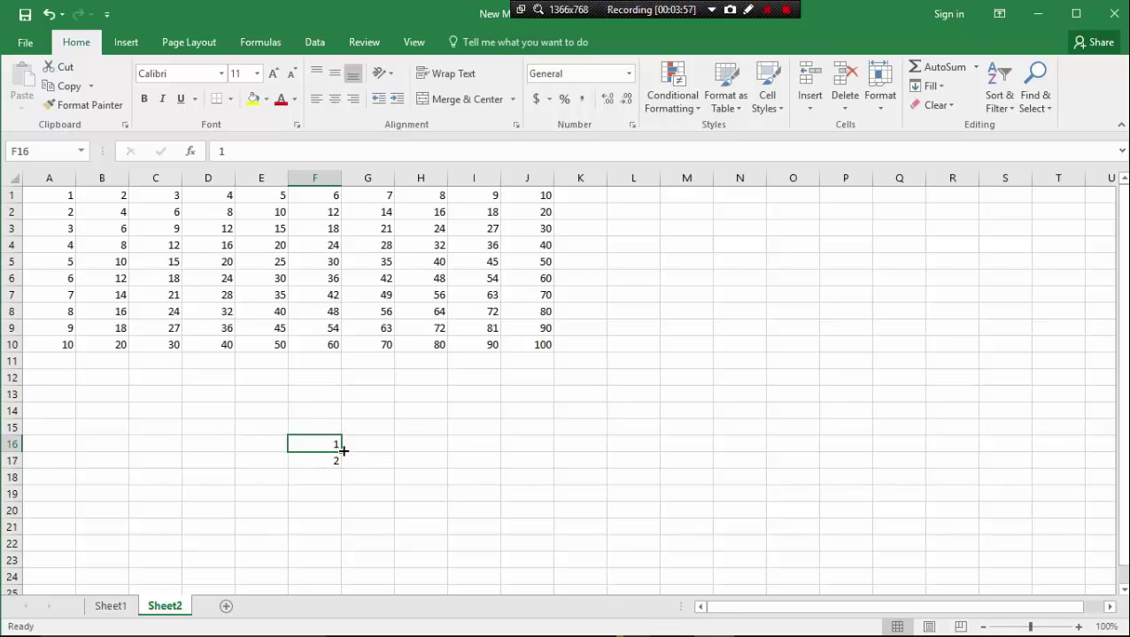
drag(342, 451, 356, 591)
Step: Enter the constant multiplier 200 in cell M10
scroll(365, 486, down, 3)
scroll(365, 486, up, 2)
click(700, 298)
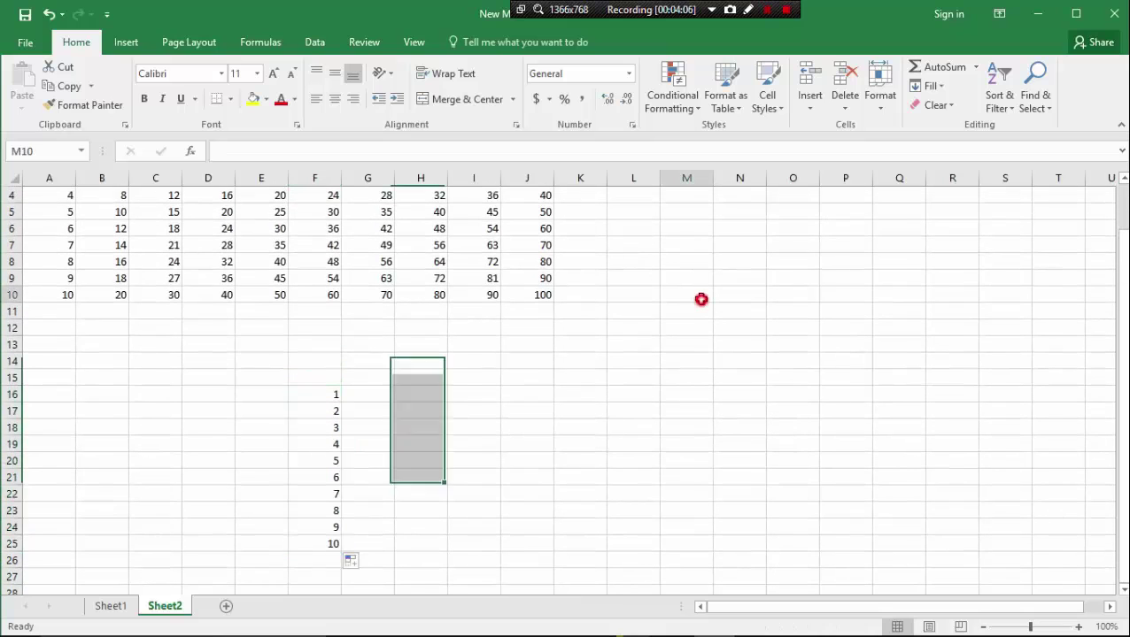
text(200)
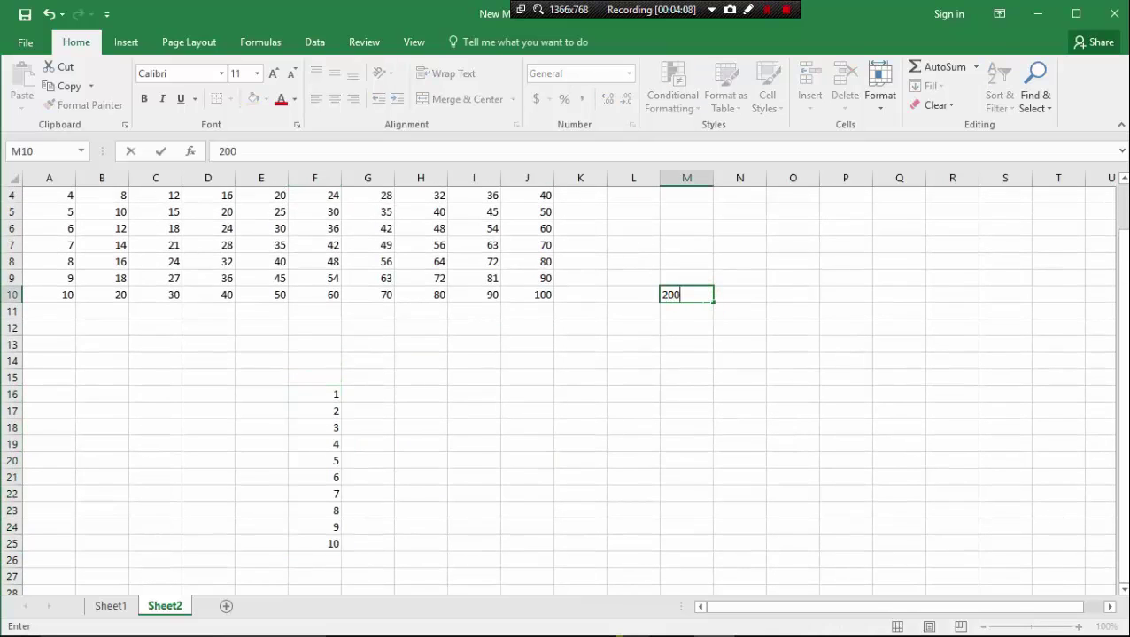
click(654, 324)
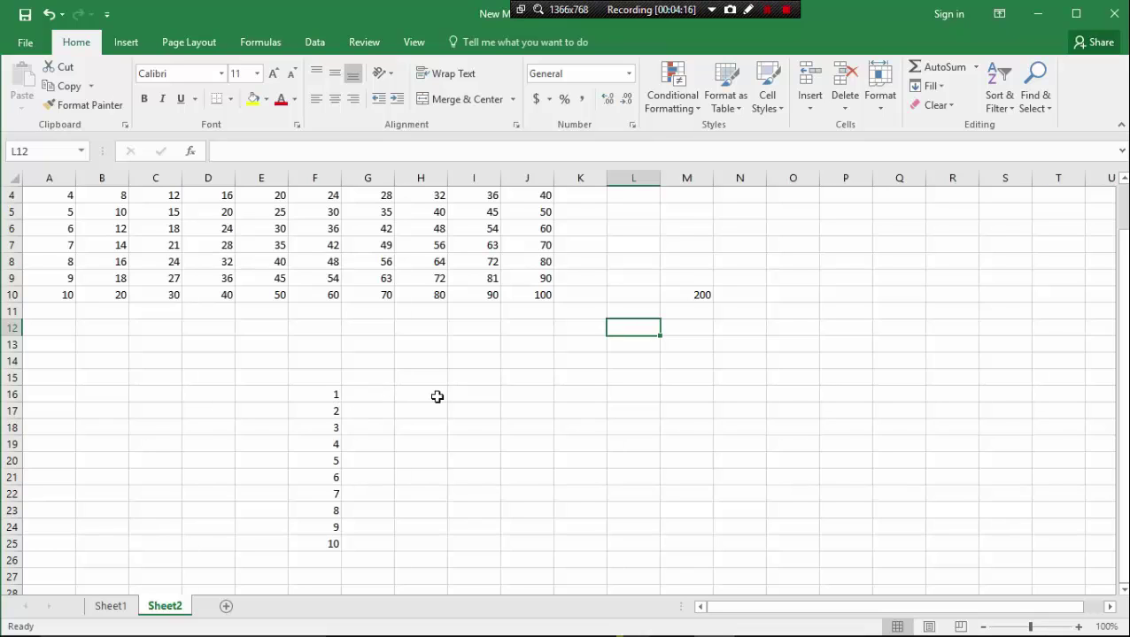
Step: Enter the relative formula =F16*M10 in cell G16 and try filling it down to G25
click(367, 398)
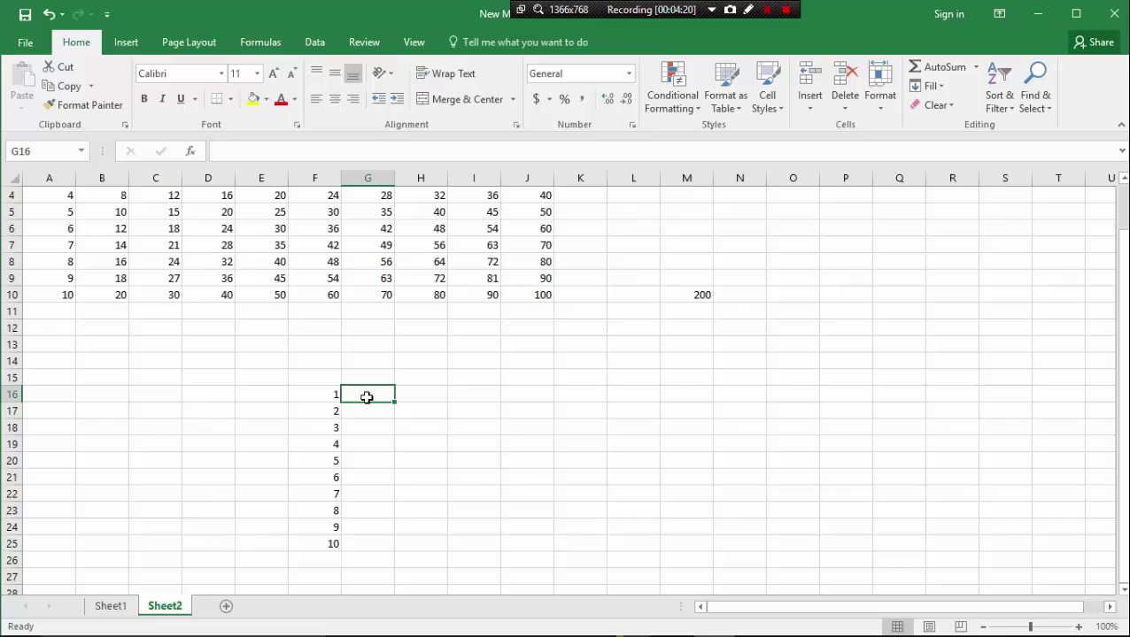
text(=)
click(330, 397)
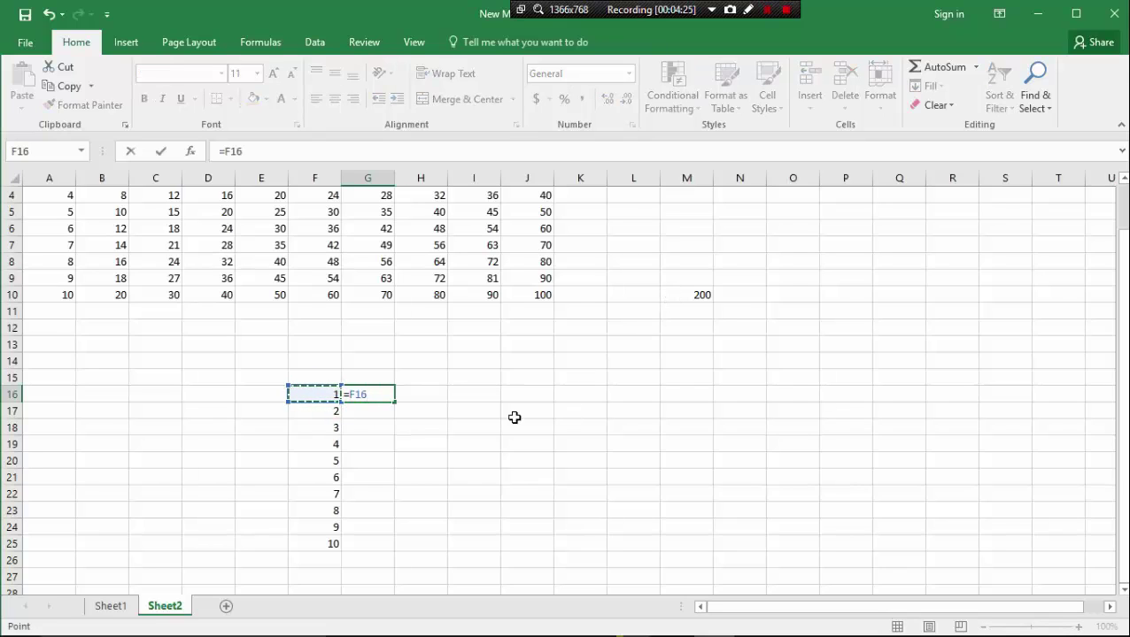
text(*)
click(703, 295)
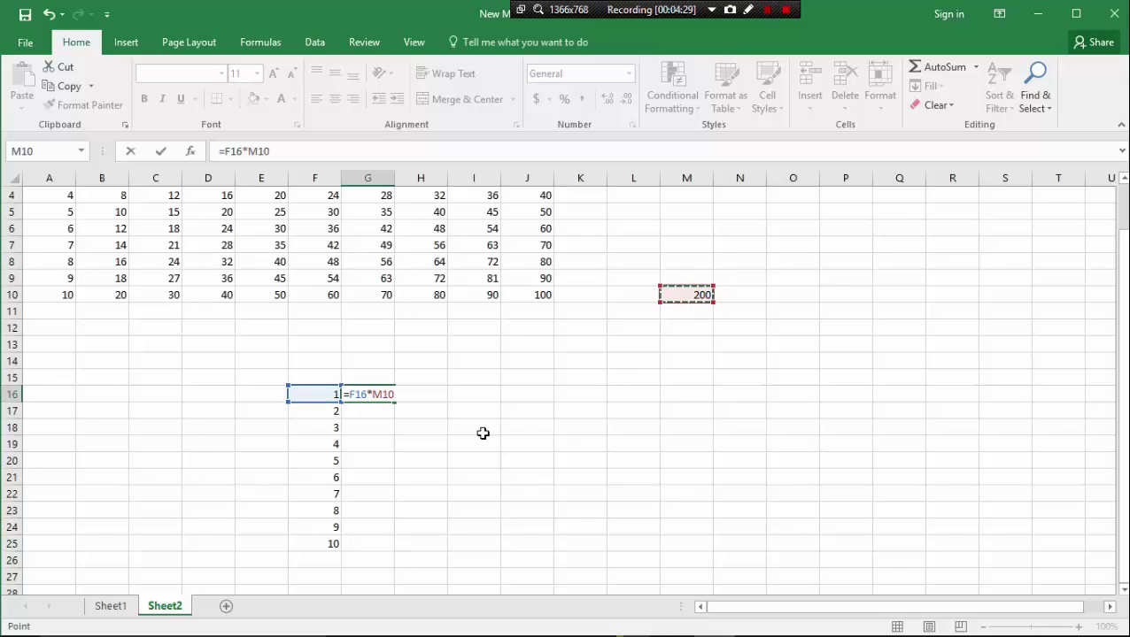
key(Return)
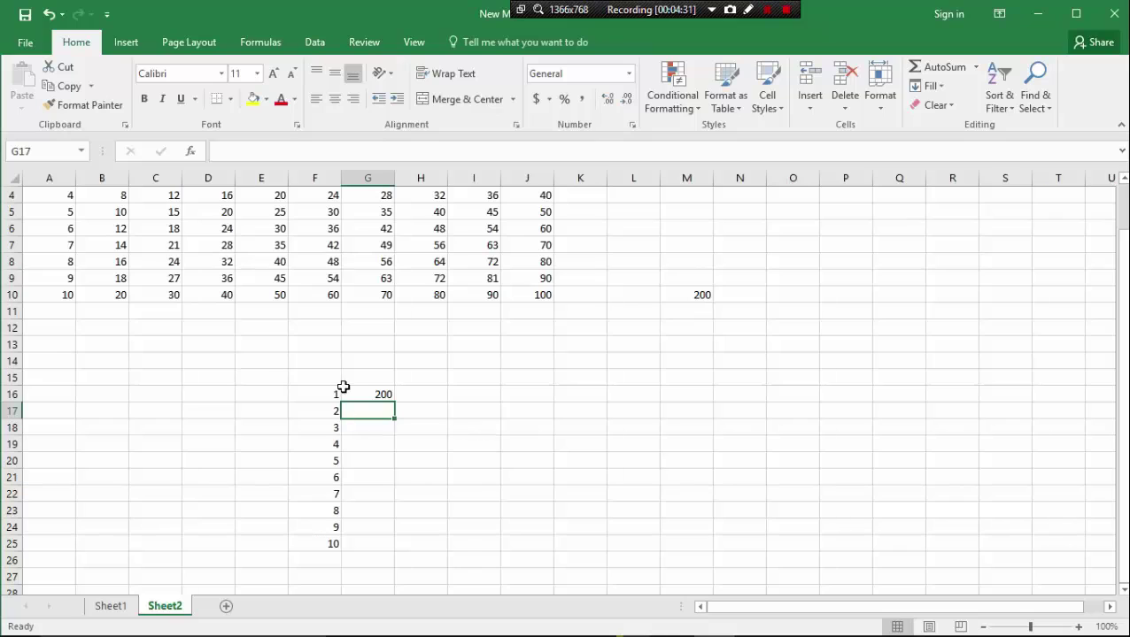
click(357, 393)
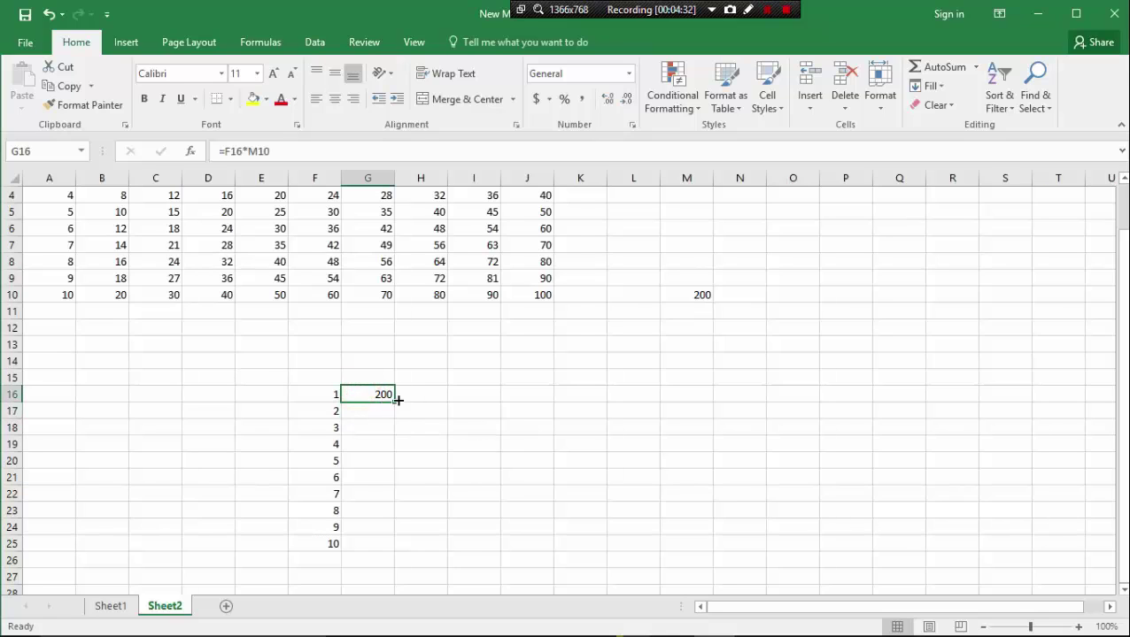
drag(396, 401, 373, 540)
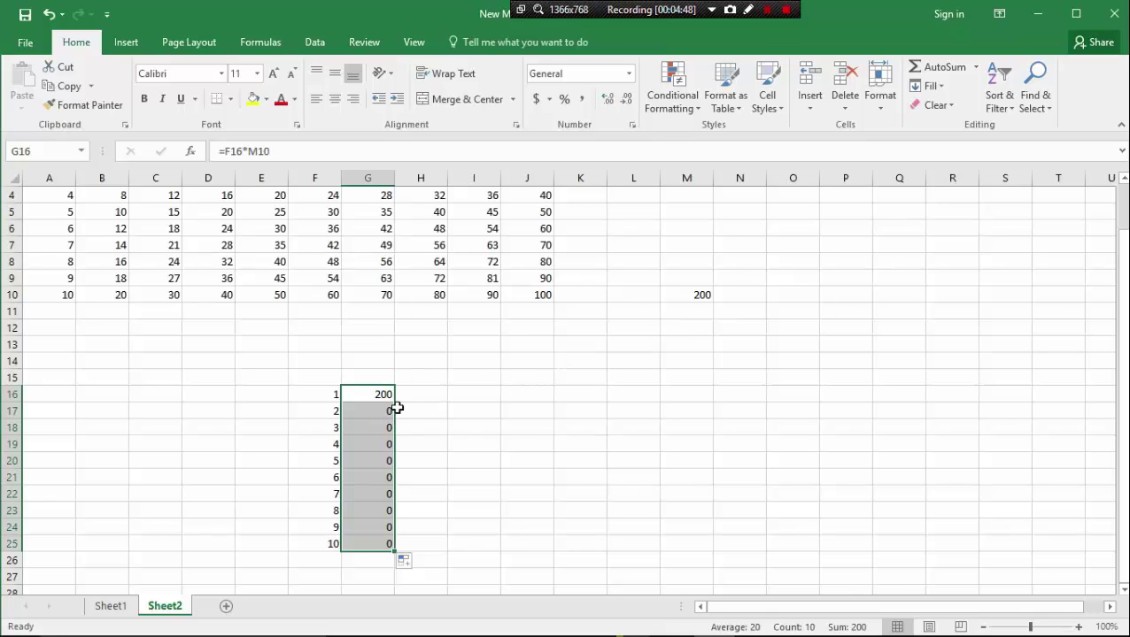
Step: Undo the column G fill and clear the formula in G16
key(ctrl+z)
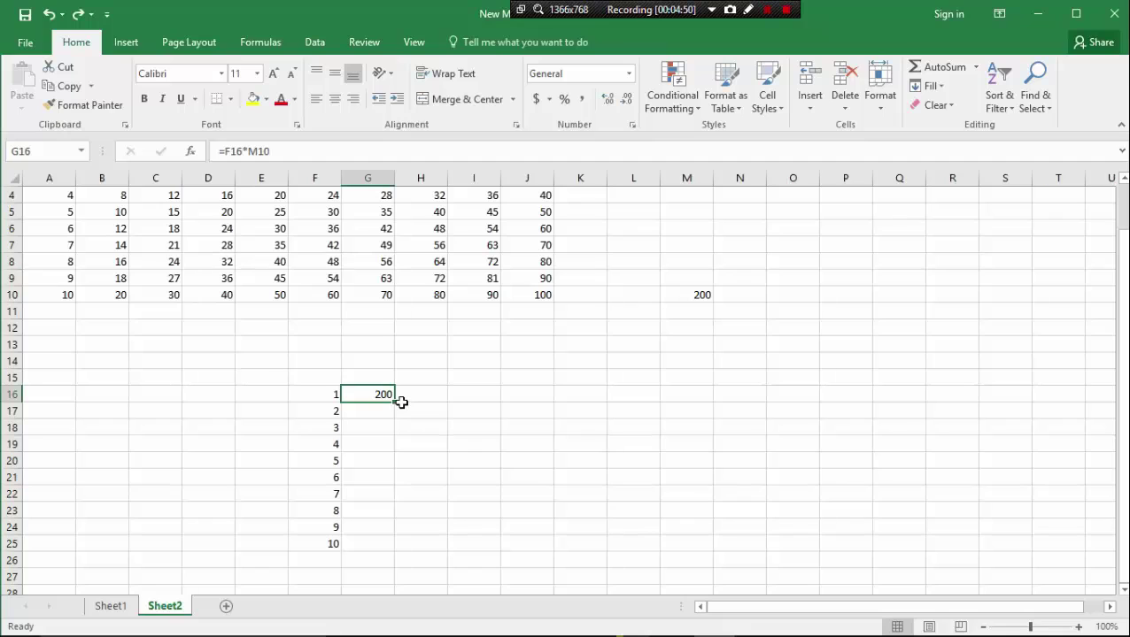
key(Delete)
Step: Enter =F16*$M$10 in cell G16 with an absolute reference to M10, and fill it down to G25
click(387, 394)
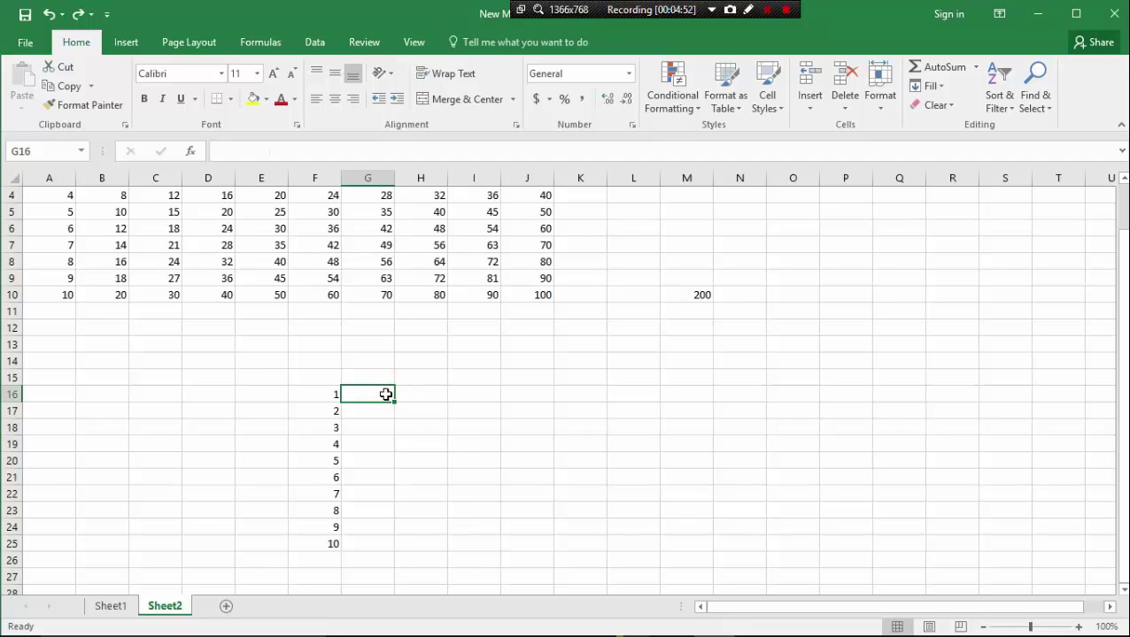
text(=)
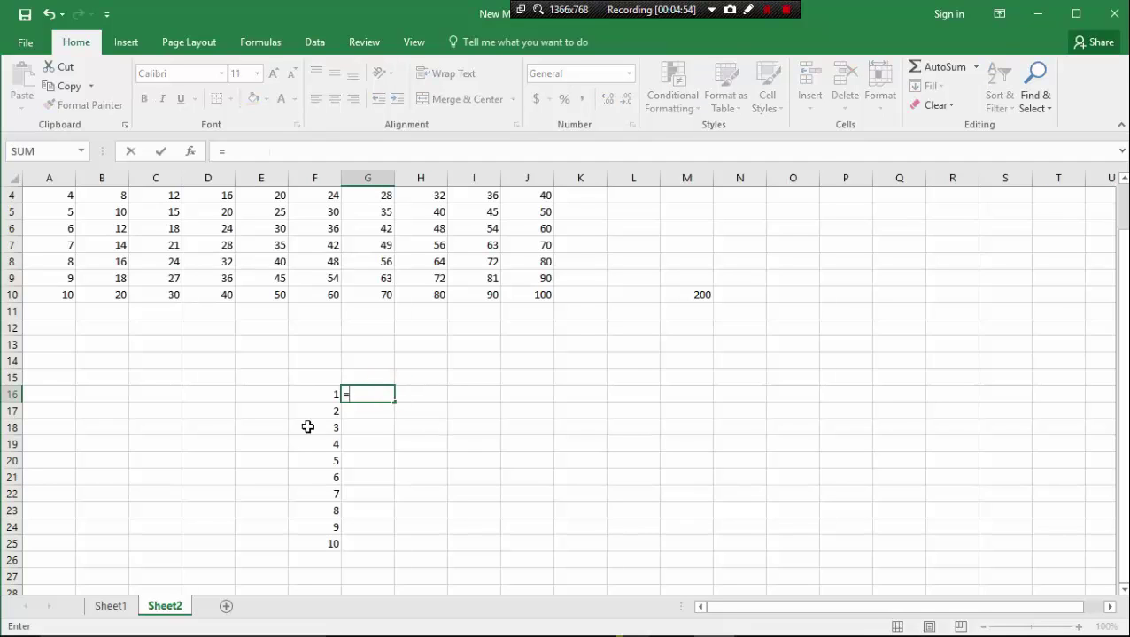
click(332, 396)
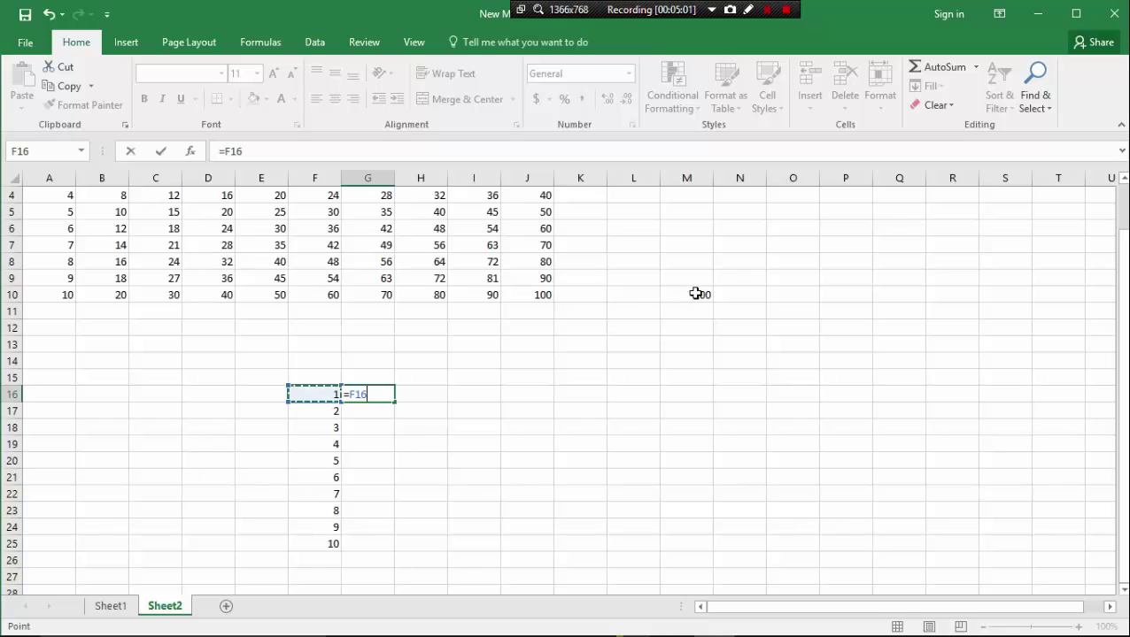
text(*)
click(699, 293)
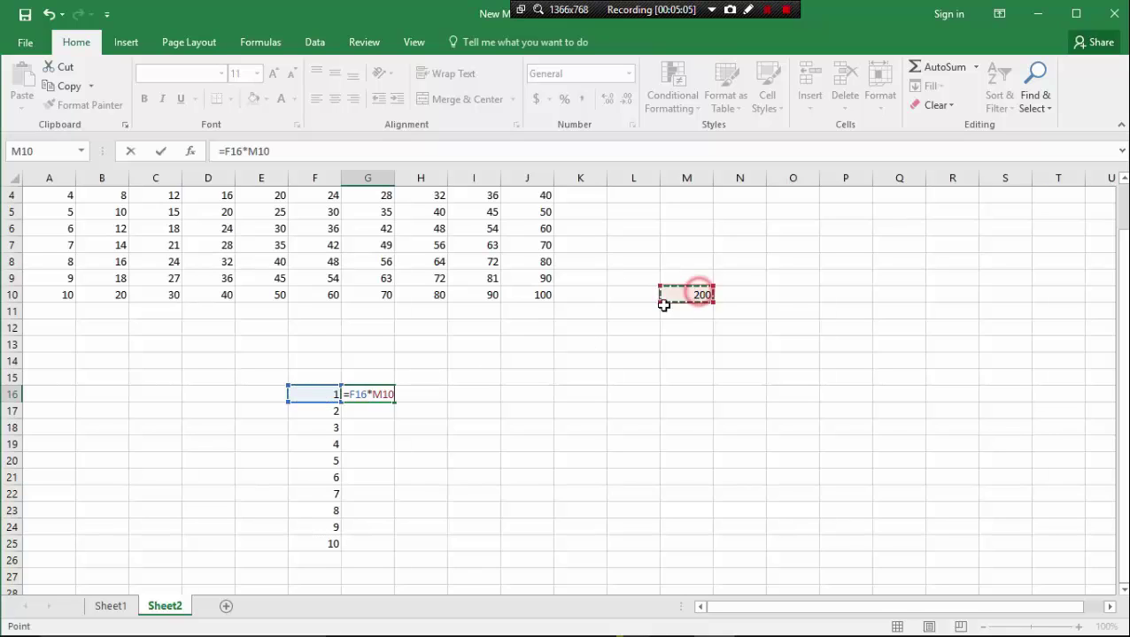
click(388, 403)
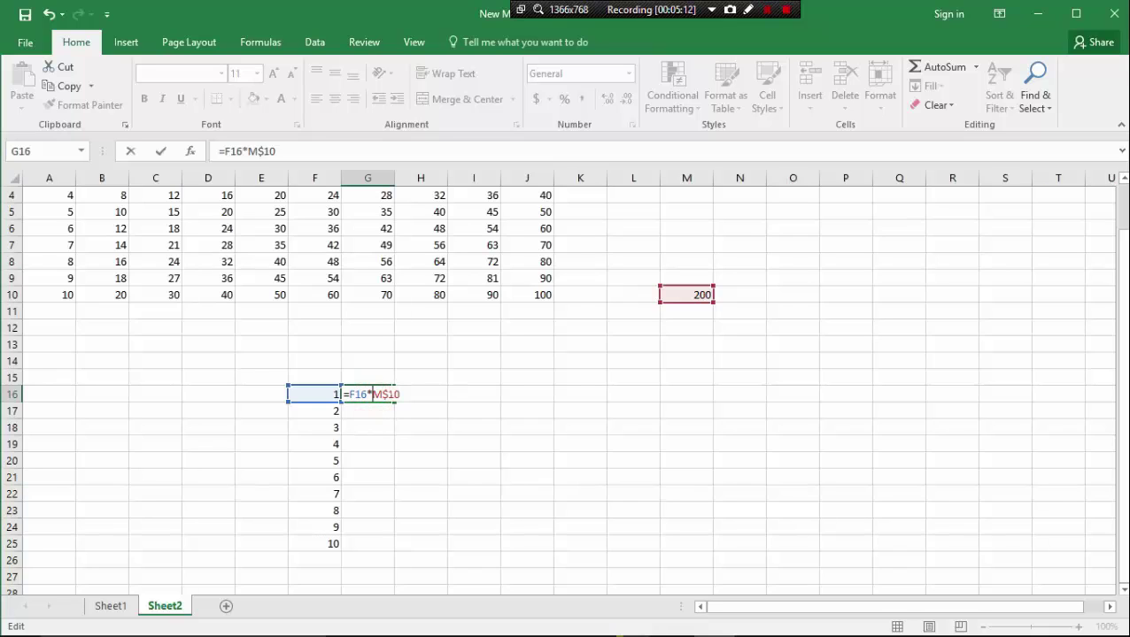
text($)
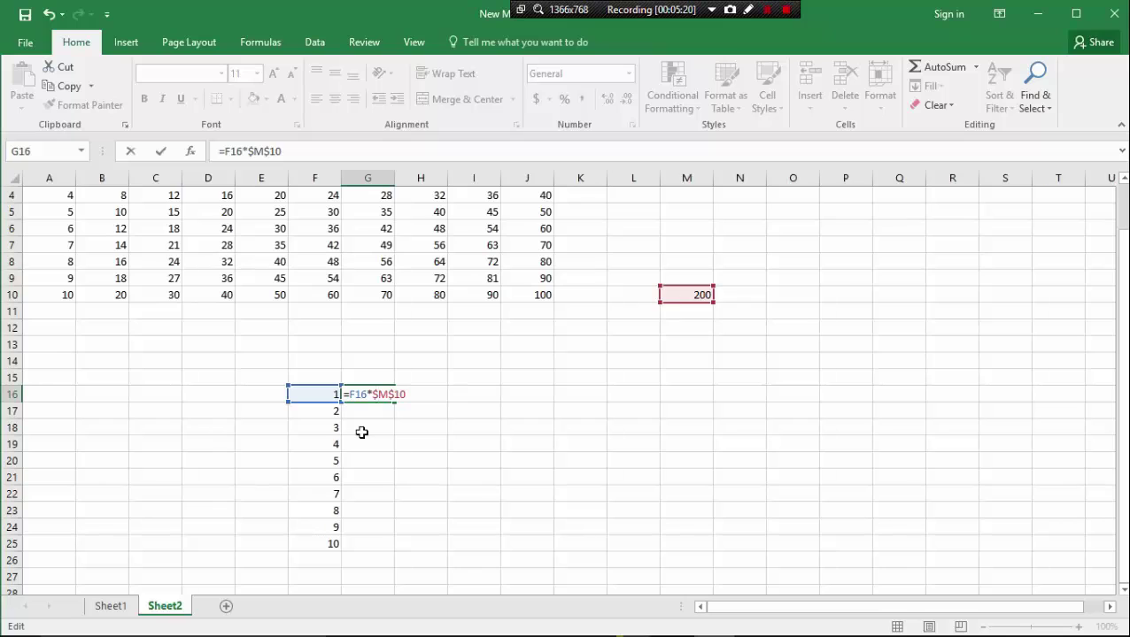
key(Return)
click(373, 394)
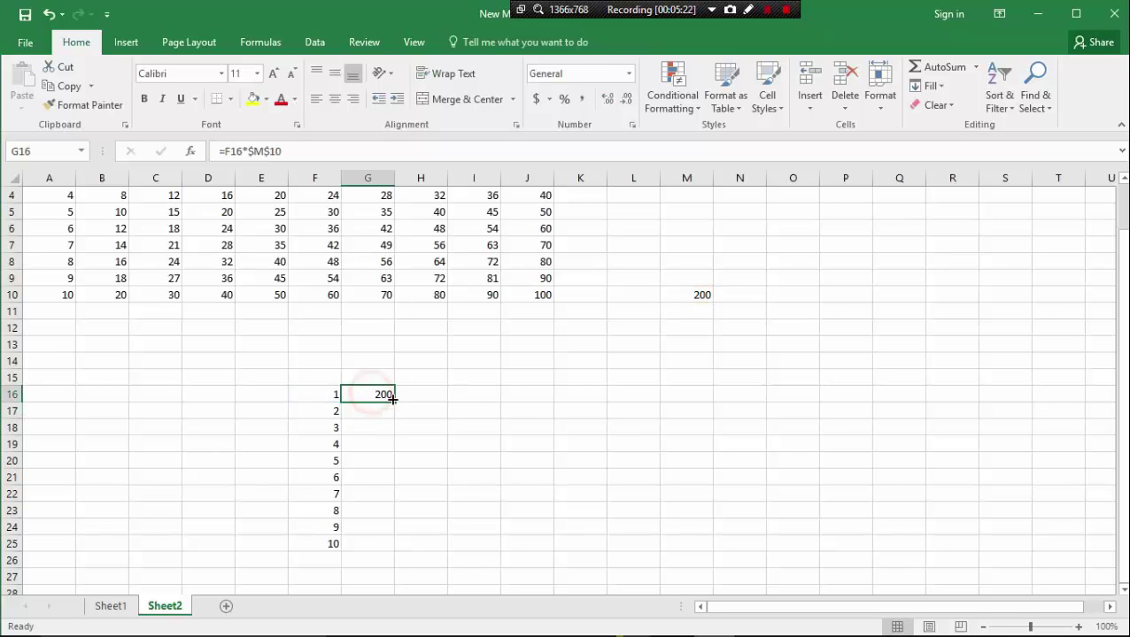
drag(394, 403, 400, 548)
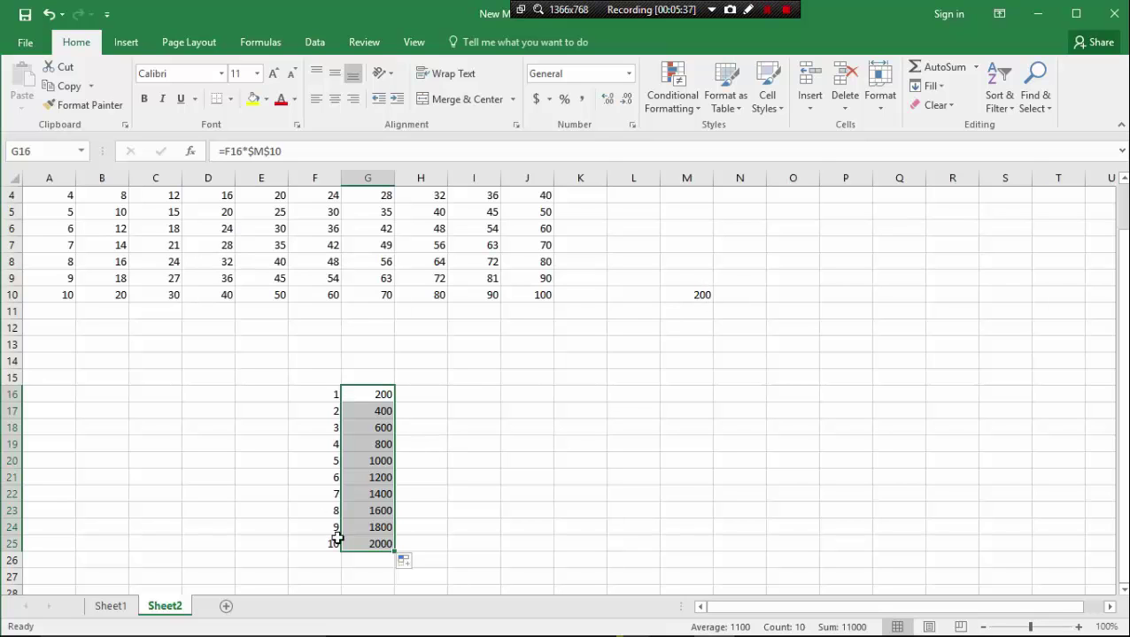
Step: Start a new table below the series by entering the heading NAME in cell E30
scroll(544, 434, down, 1)
scroll(544, 431, up, 2)
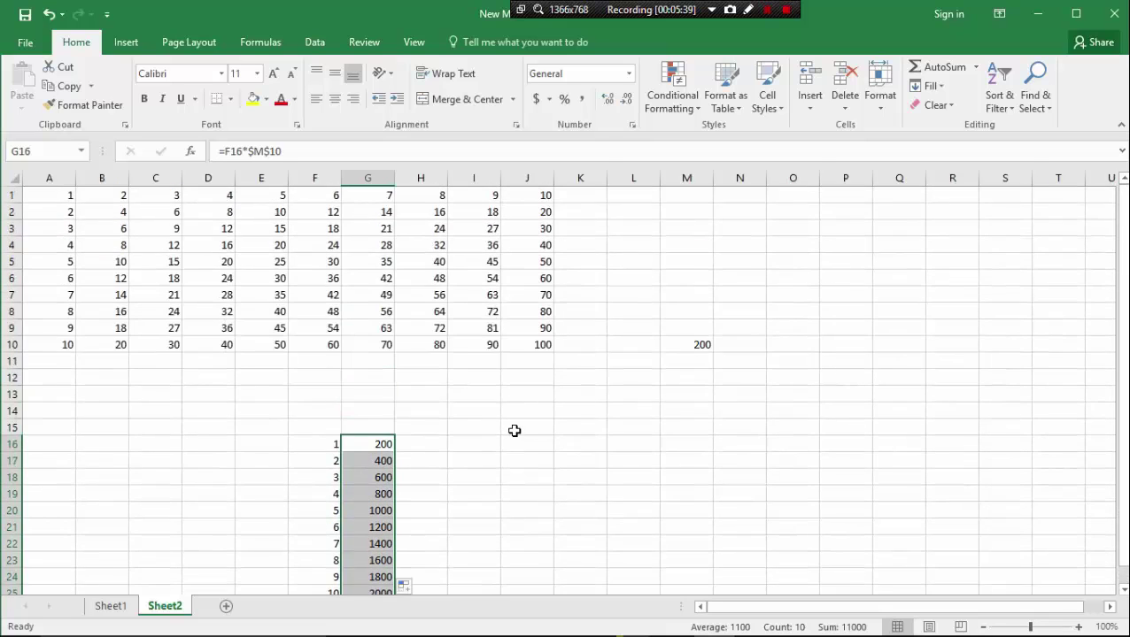
scroll(515, 432, down, 3)
scroll(517, 425, down, 2)
scroll(516, 423, down, 2)
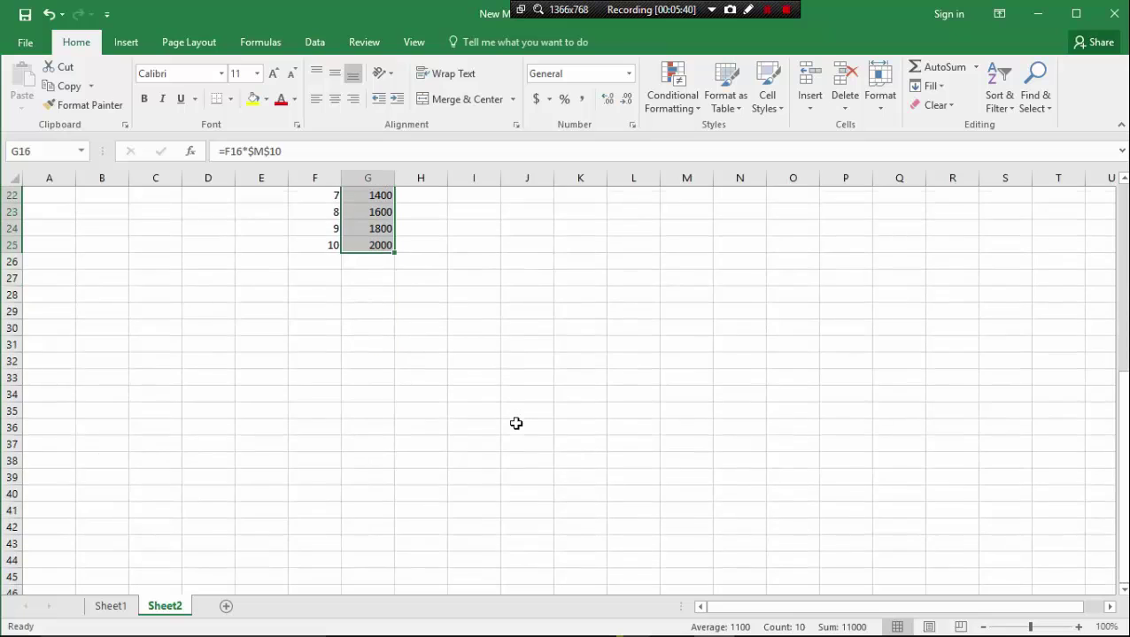
scroll(313, 486, up, 3)
scroll(318, 476, down, 2)
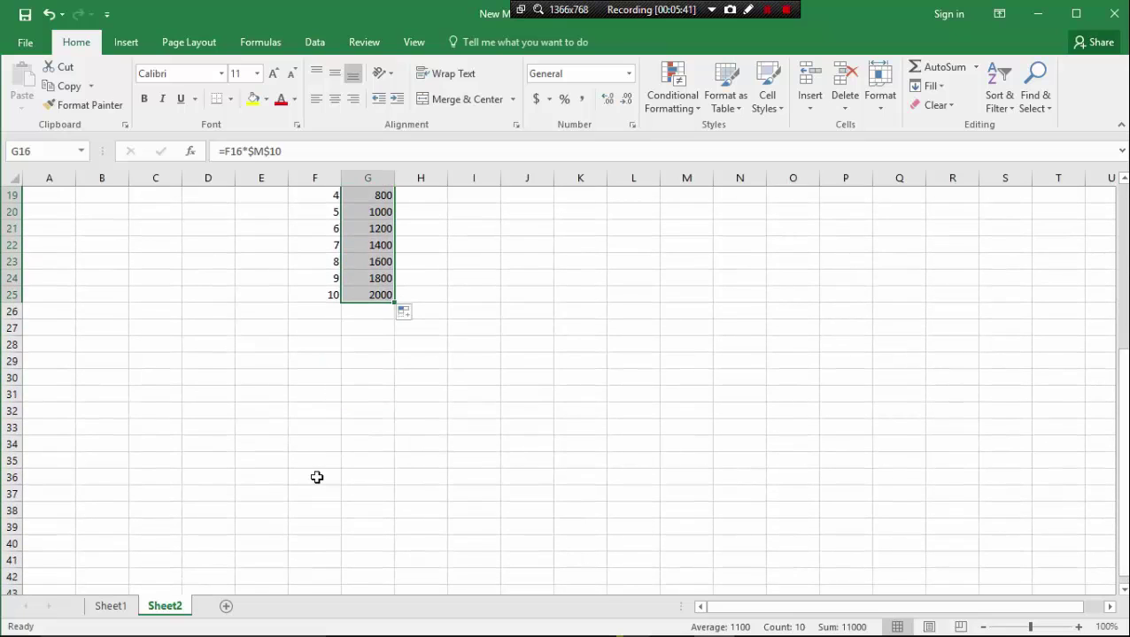
click(255, 380)
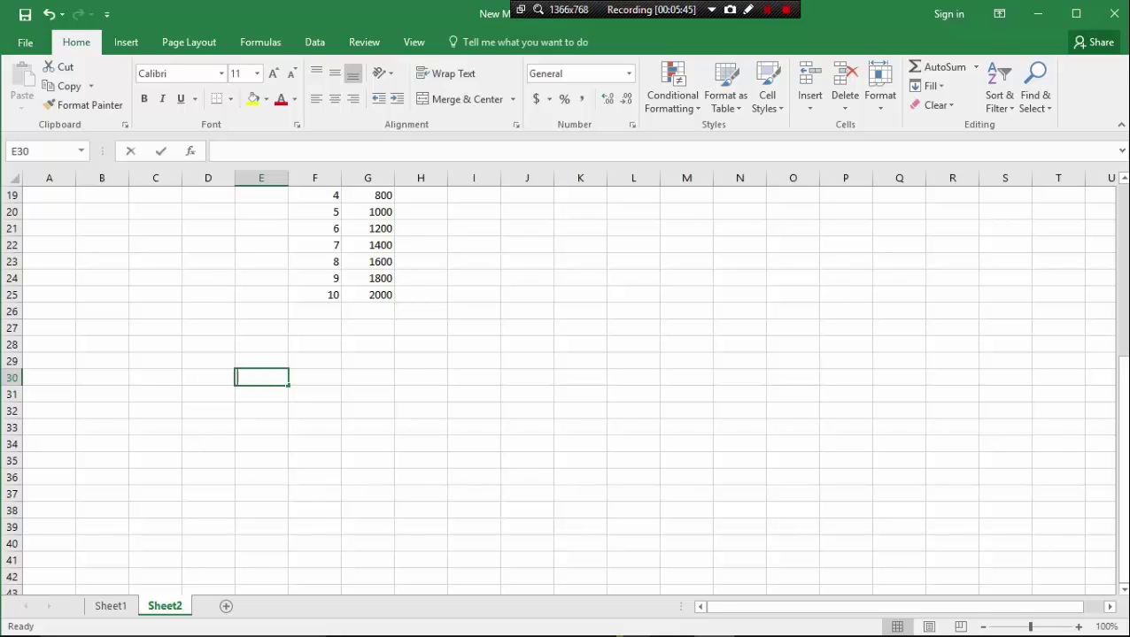
text(NAME)
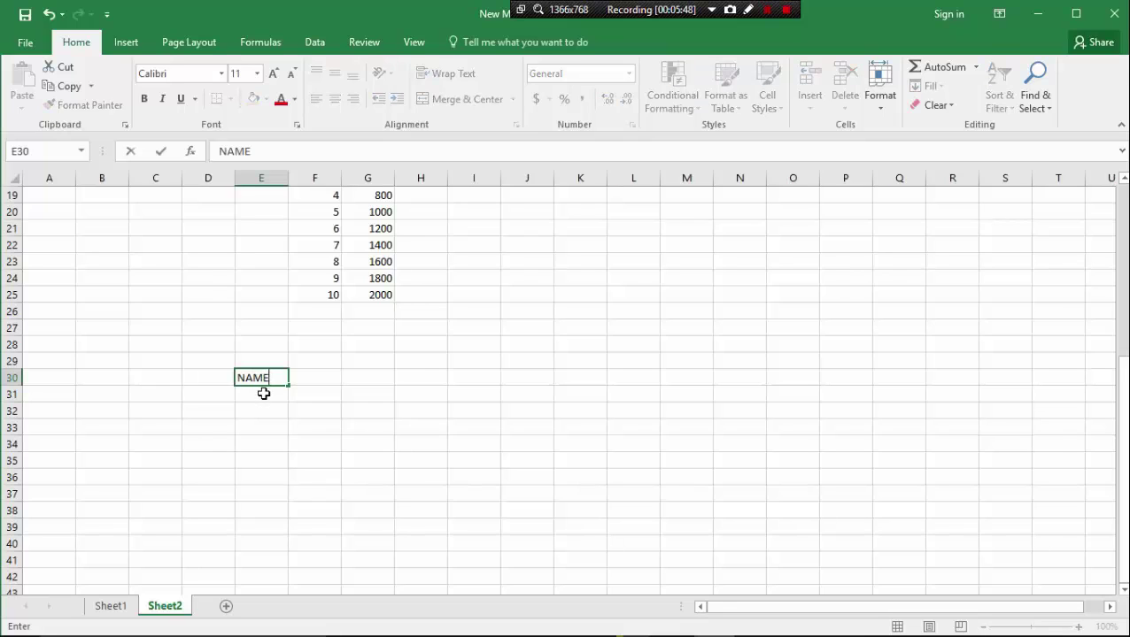
key(Return)
Step: Enter three people's first names under the NAME heading in cells E31 to E33
text(ALIM)
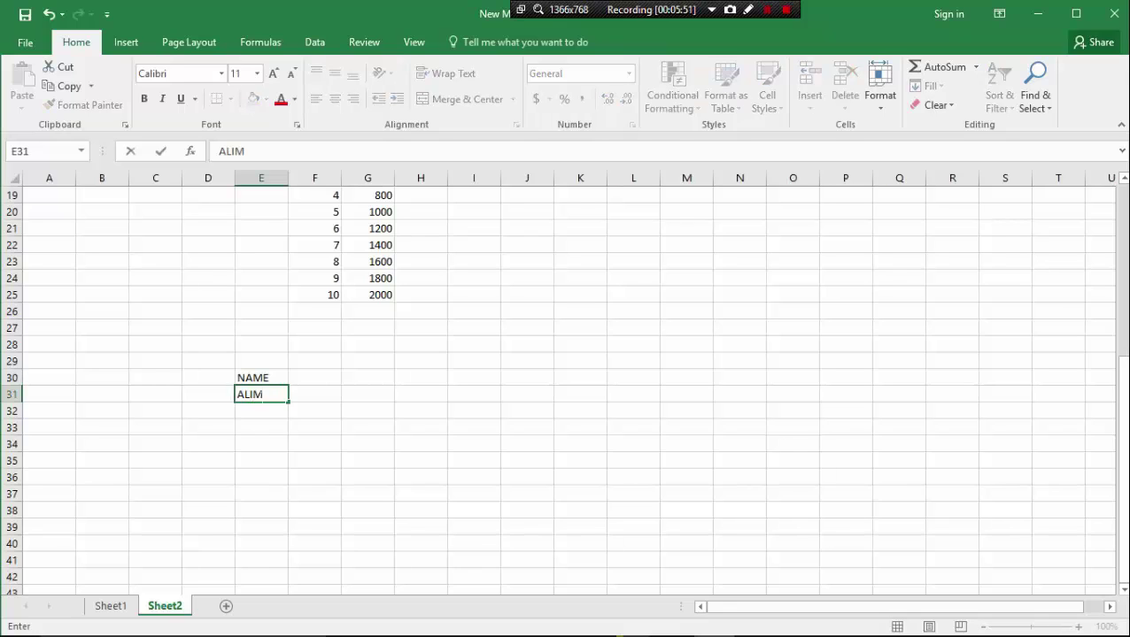
click(262, 413)
text(S)
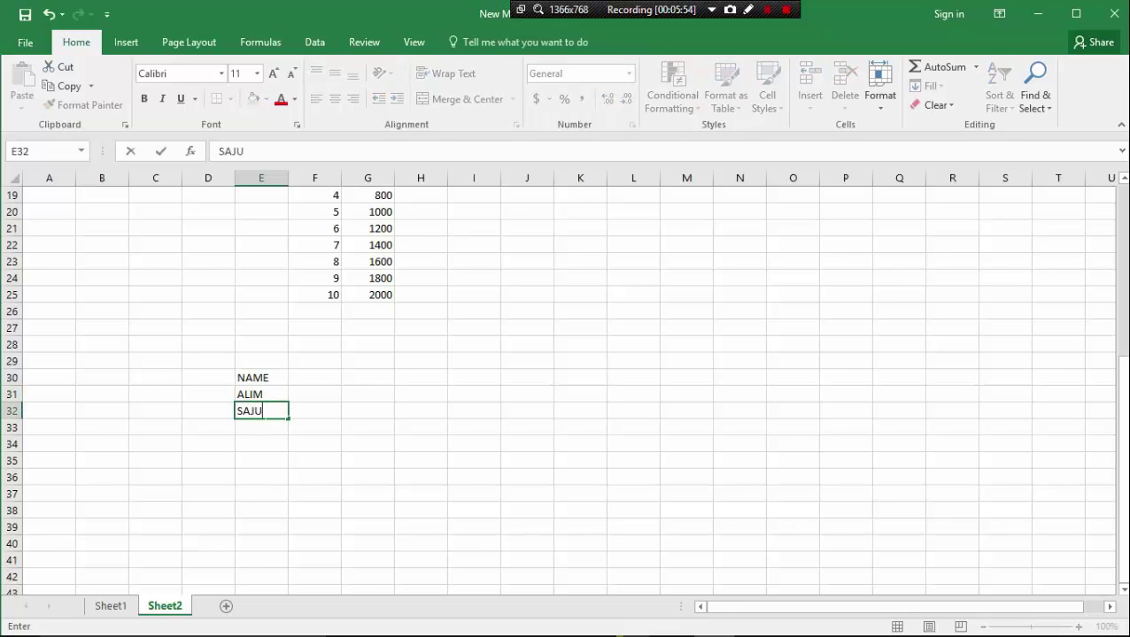
text(AJU)
scroll(156, 345, down, 1)
click(239, 379)
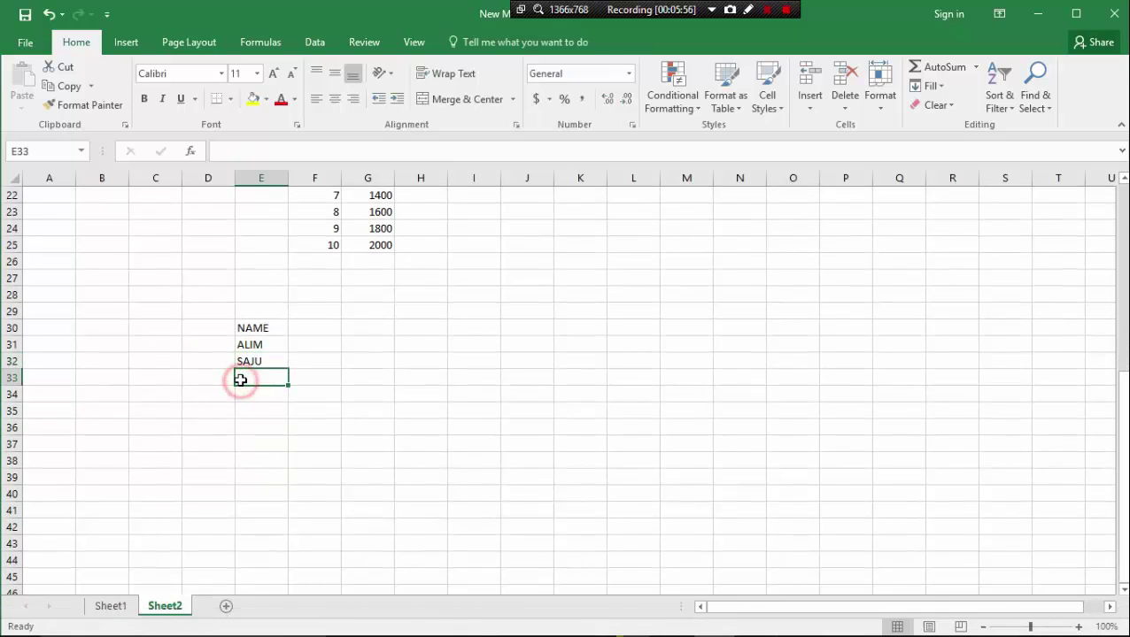
text(S)
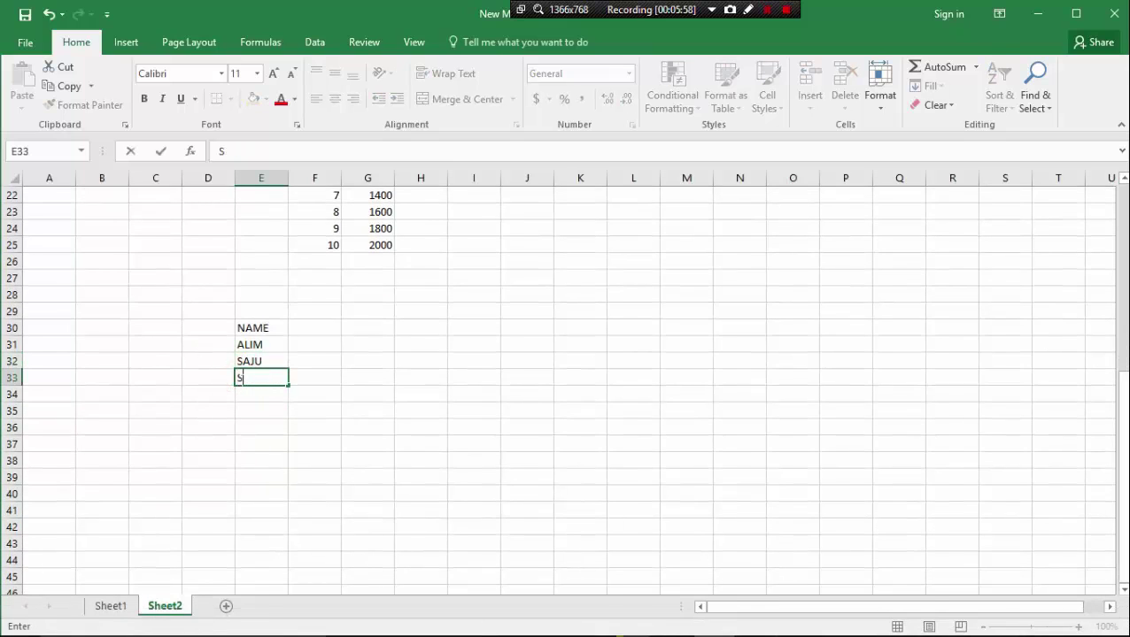
text(JAMIM)
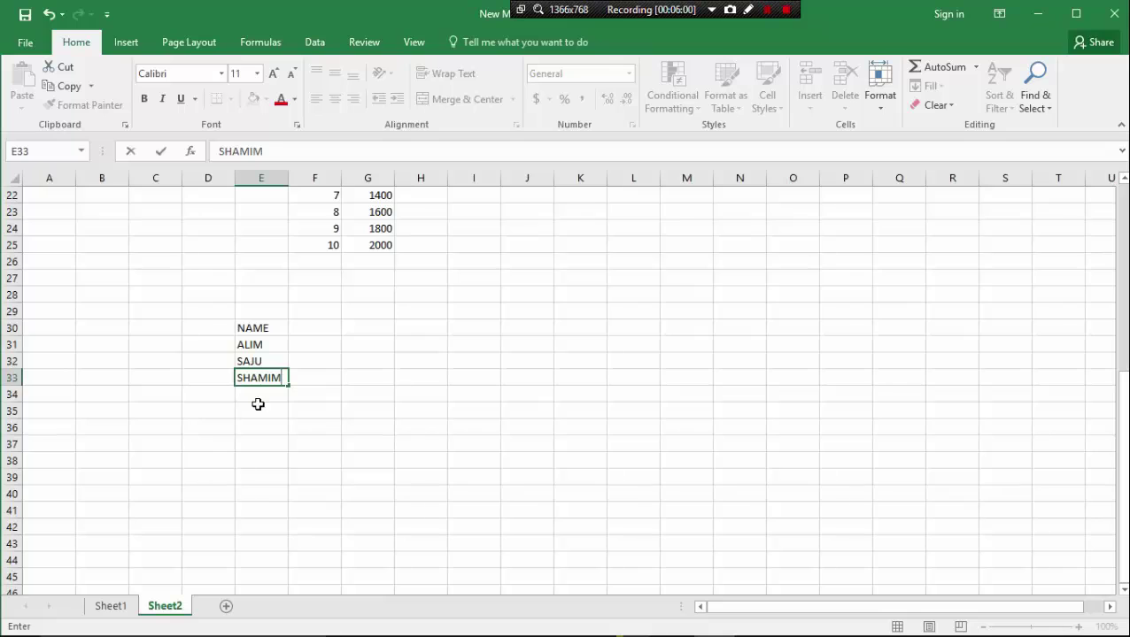
Step: Add a BASICK column heading in cell F30 and enter 10000, 12000 and 8000 below it in F31 to F33
click(317, 331)
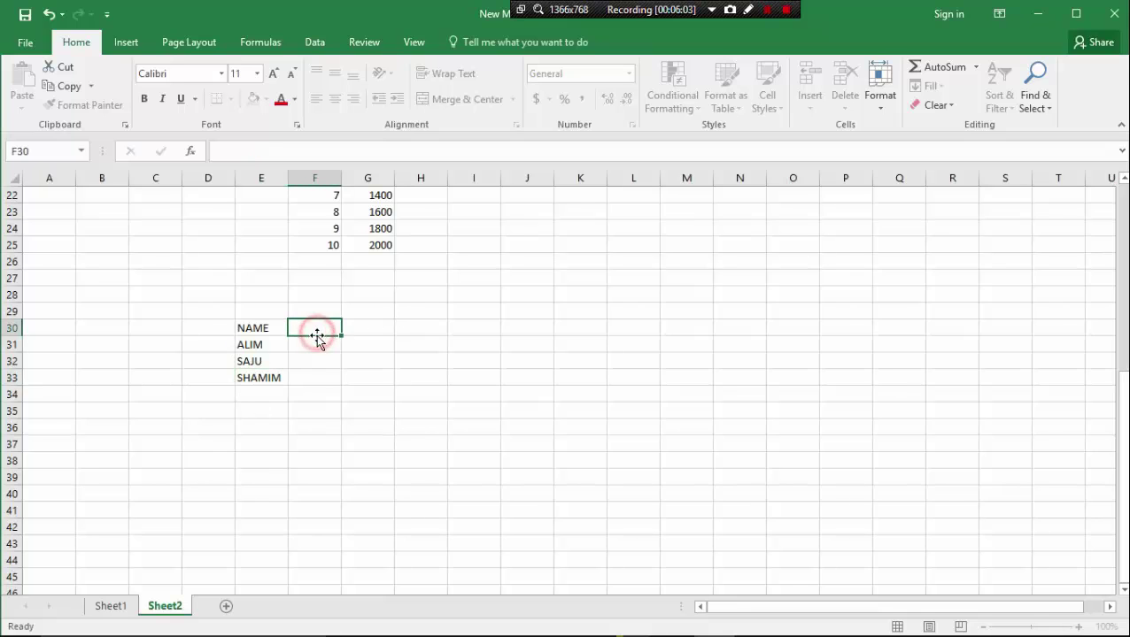
text(BASICK)
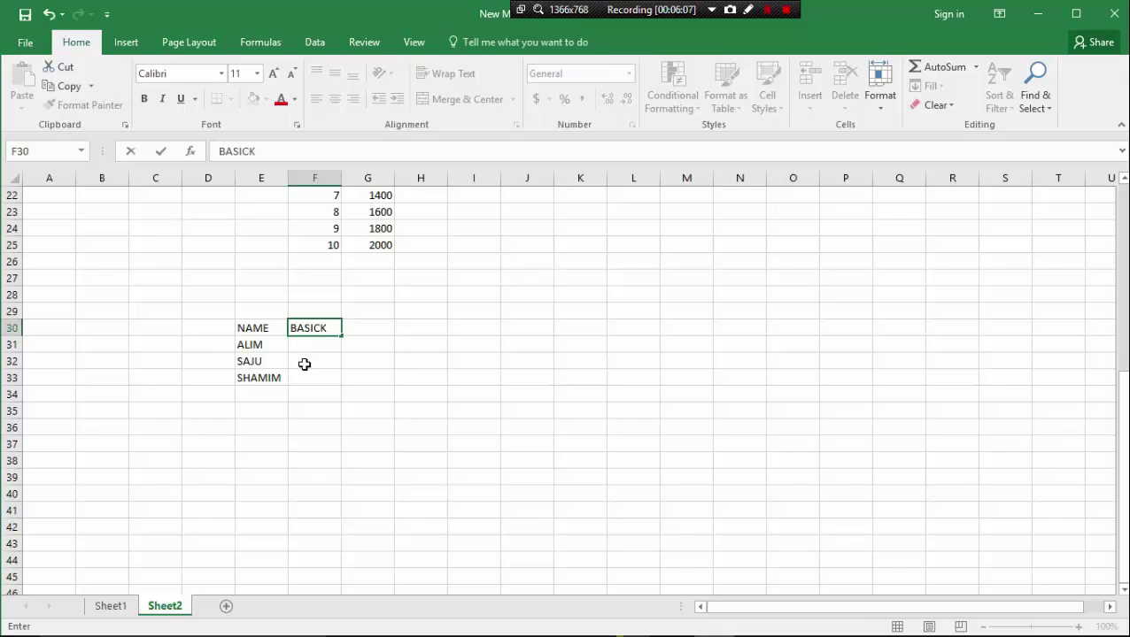
click(317, 350)
text(10)
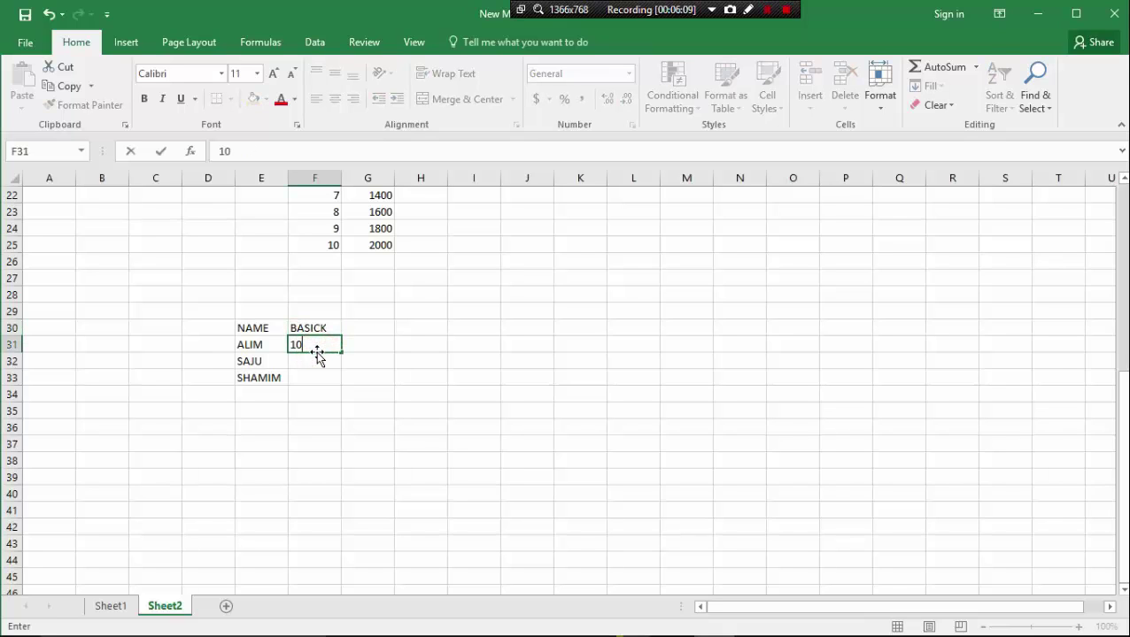
text(000)
click(320, 360)
text(120)
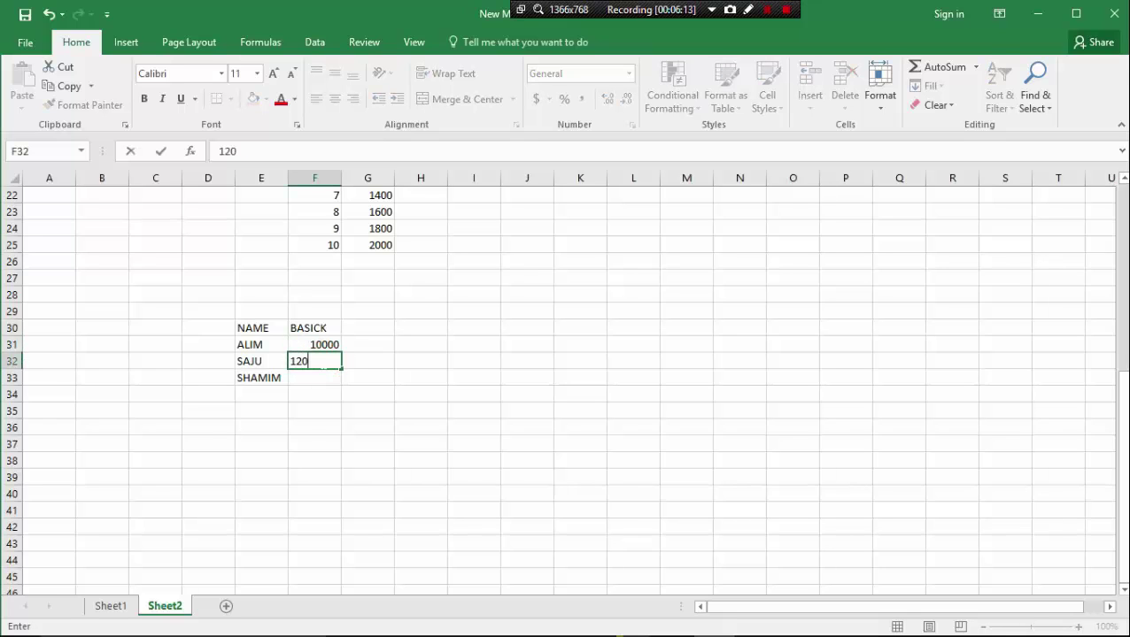
click(314, 381)
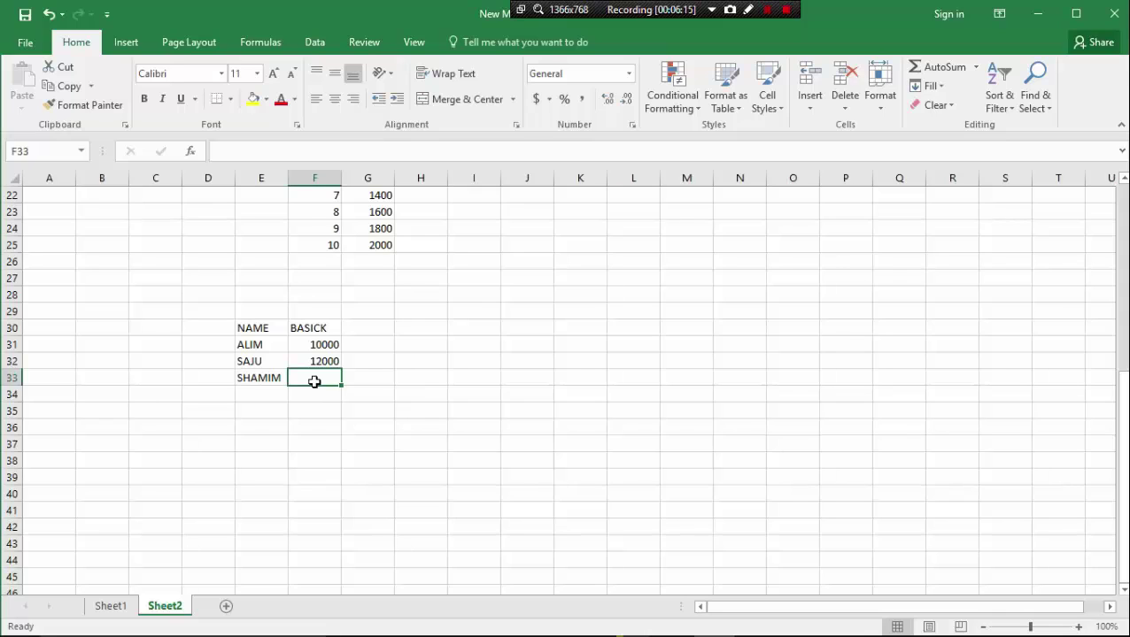
text(8)
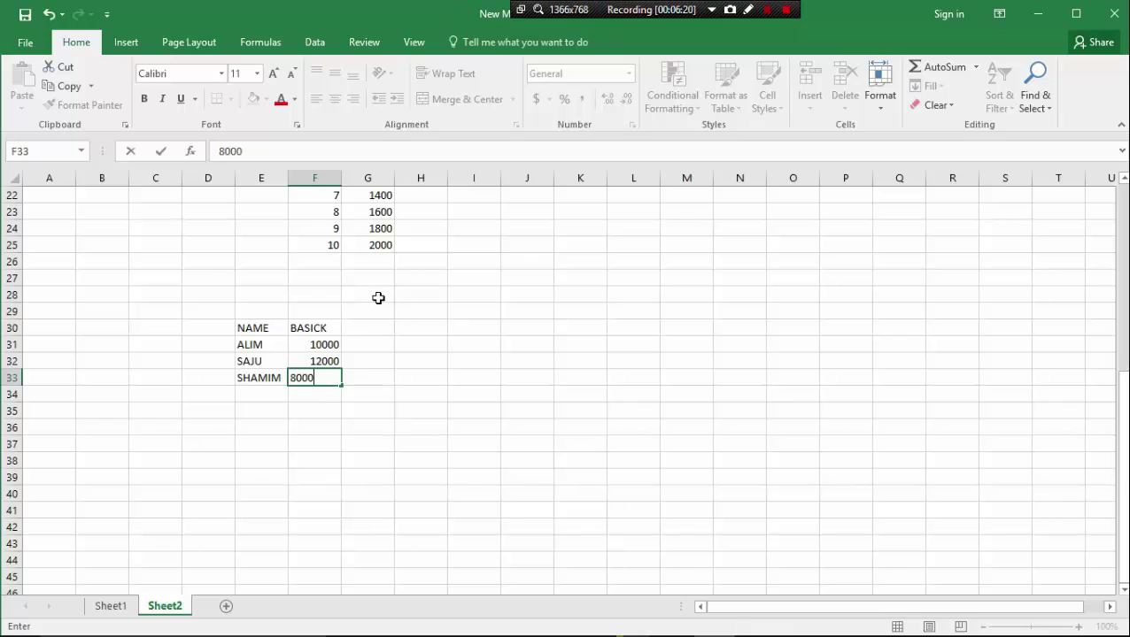
text(000)
Step: Enter the column headings DA5% in cell G30 and TA 10% in cell H30
click(374, 335)
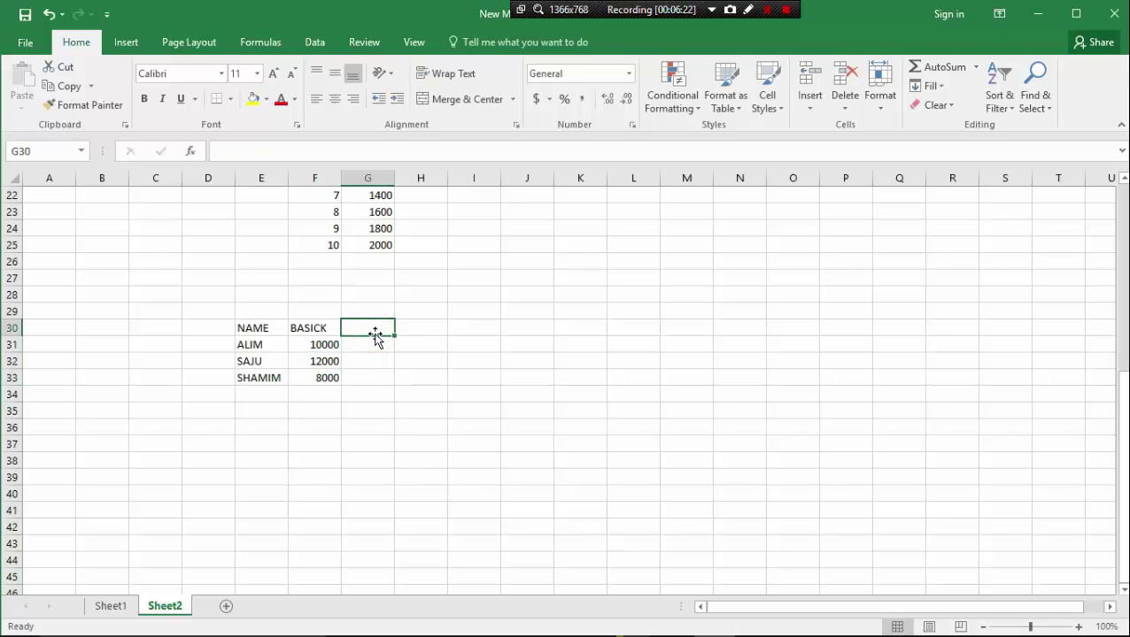
text(DA5%)
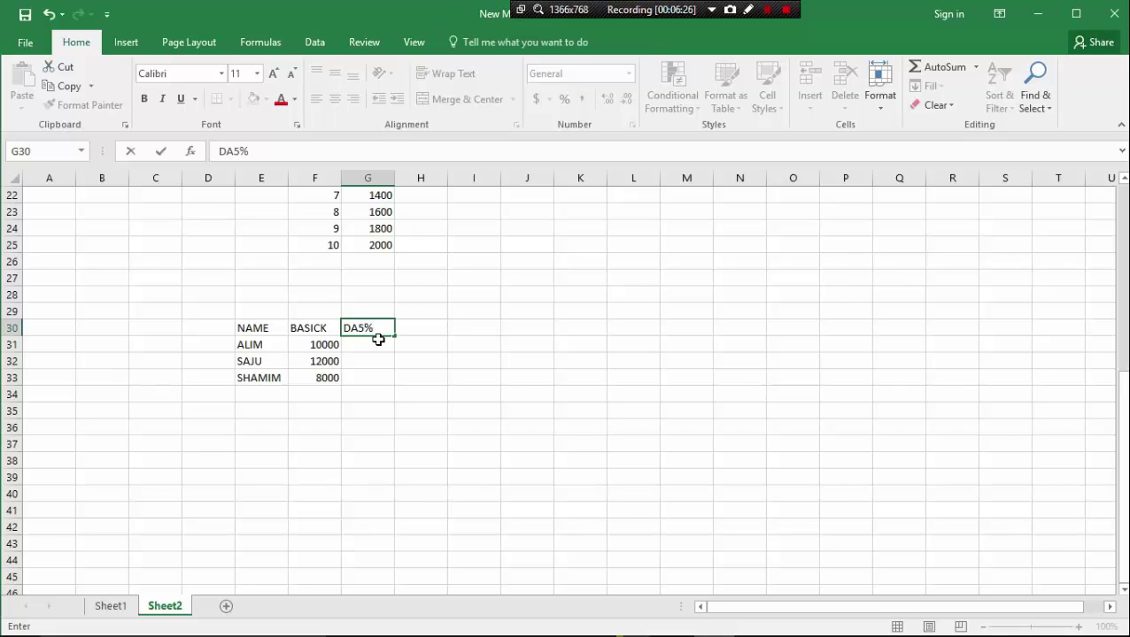
click(436, 327)
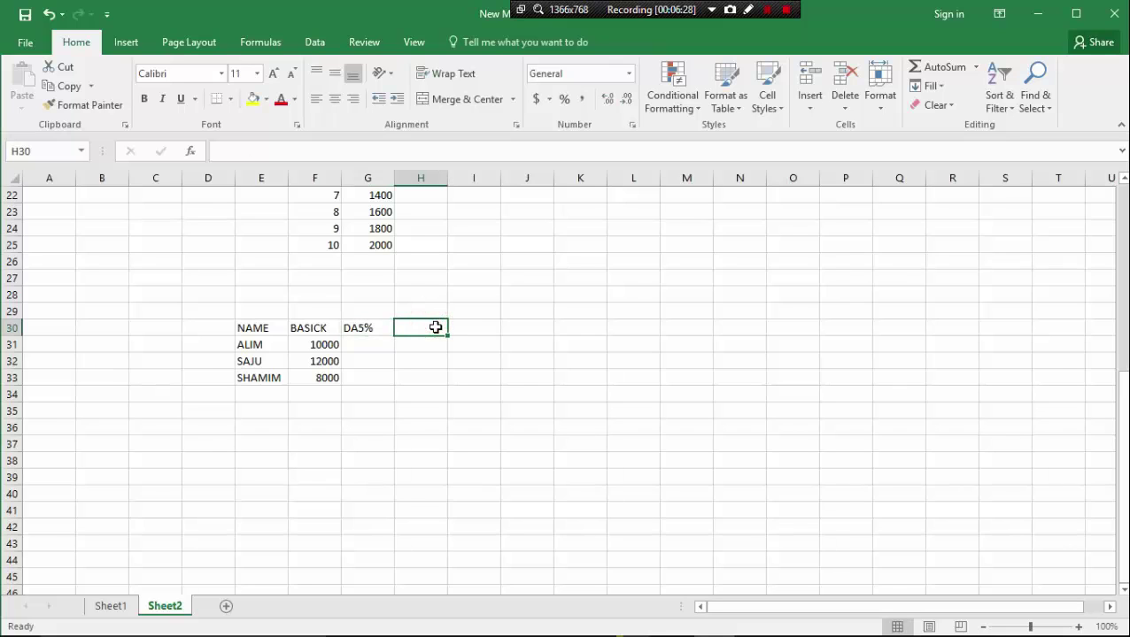
text(TA)
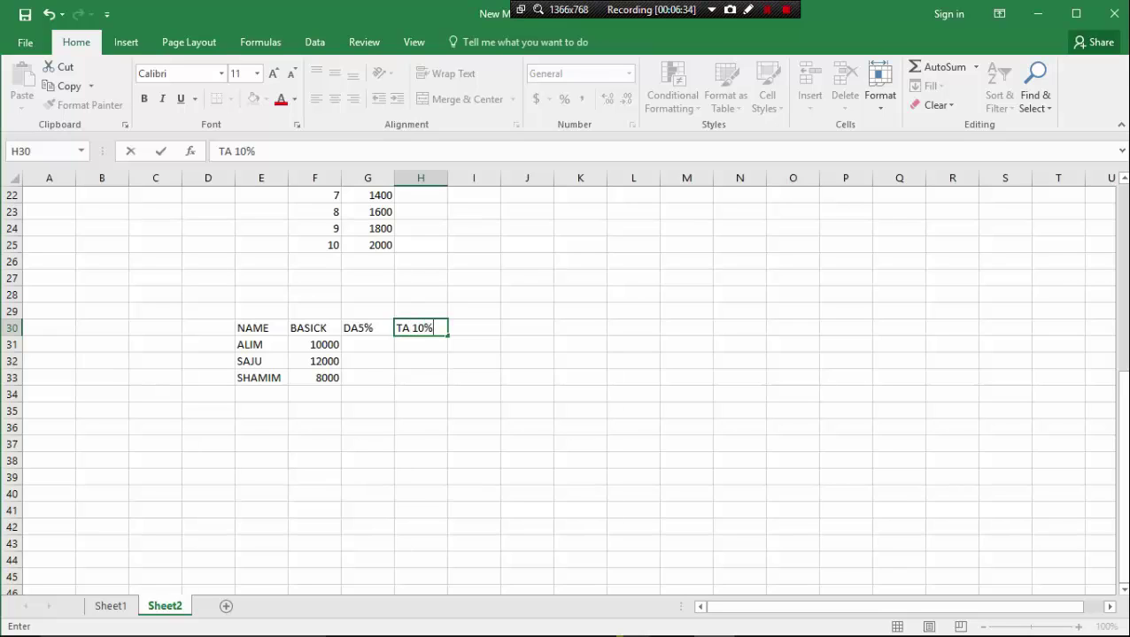
text( 10%)
click(345, 408)
Step: Correct the spelling of the heading in cell F30 to BASIC
scroll(378, 394, up, 1)
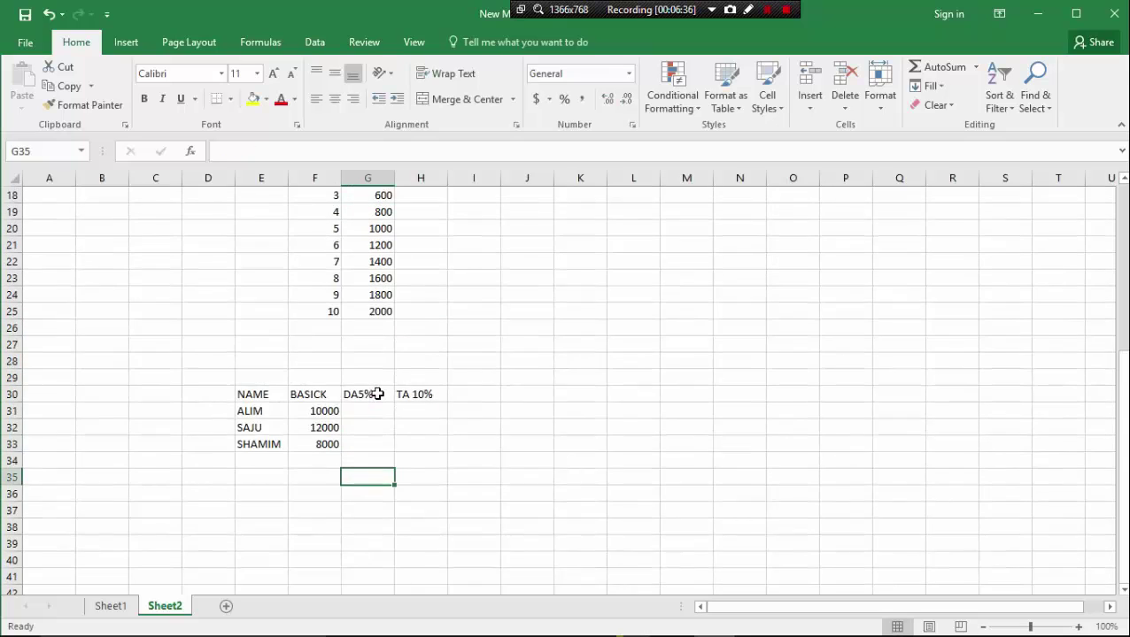
scroll(377, 394, up, 1)
click(373, 443)
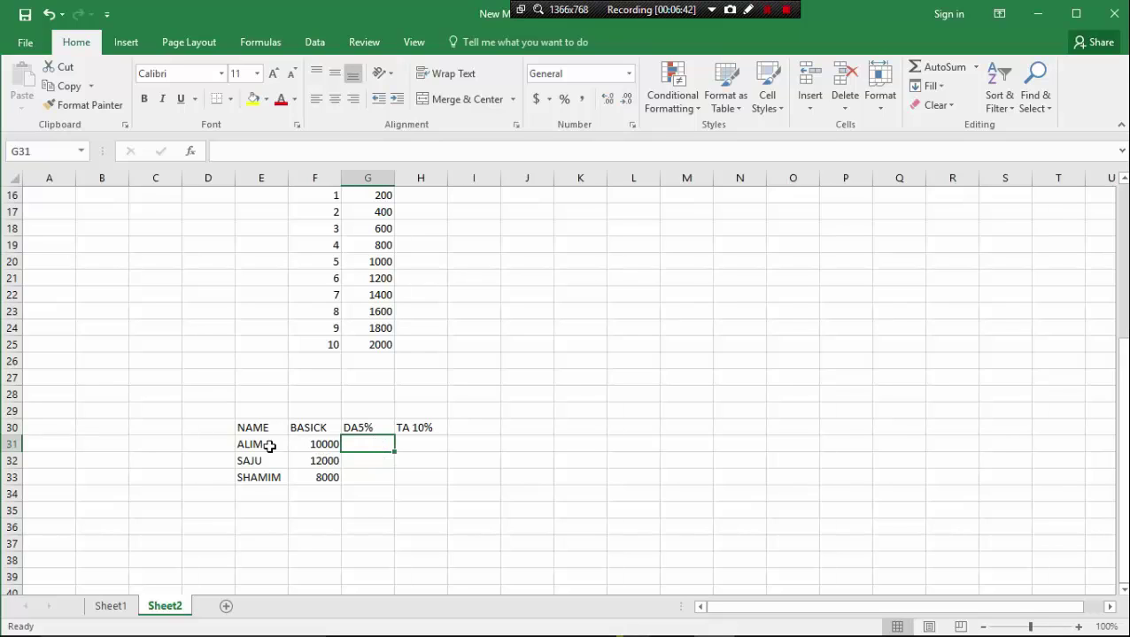
click(330, 429)
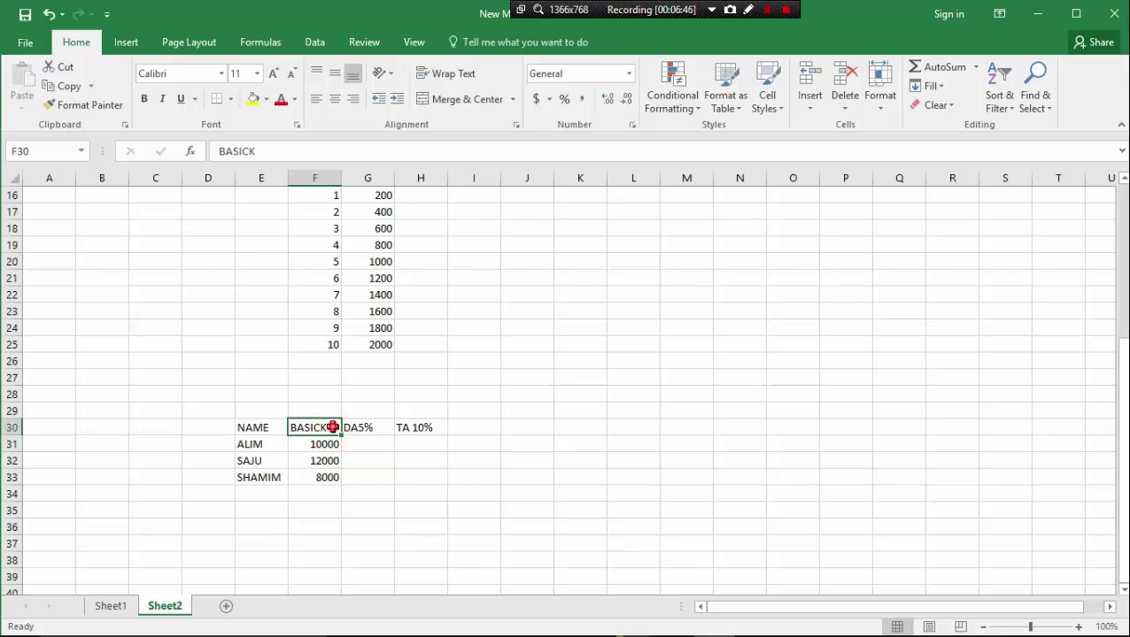
double_click(332, 427)
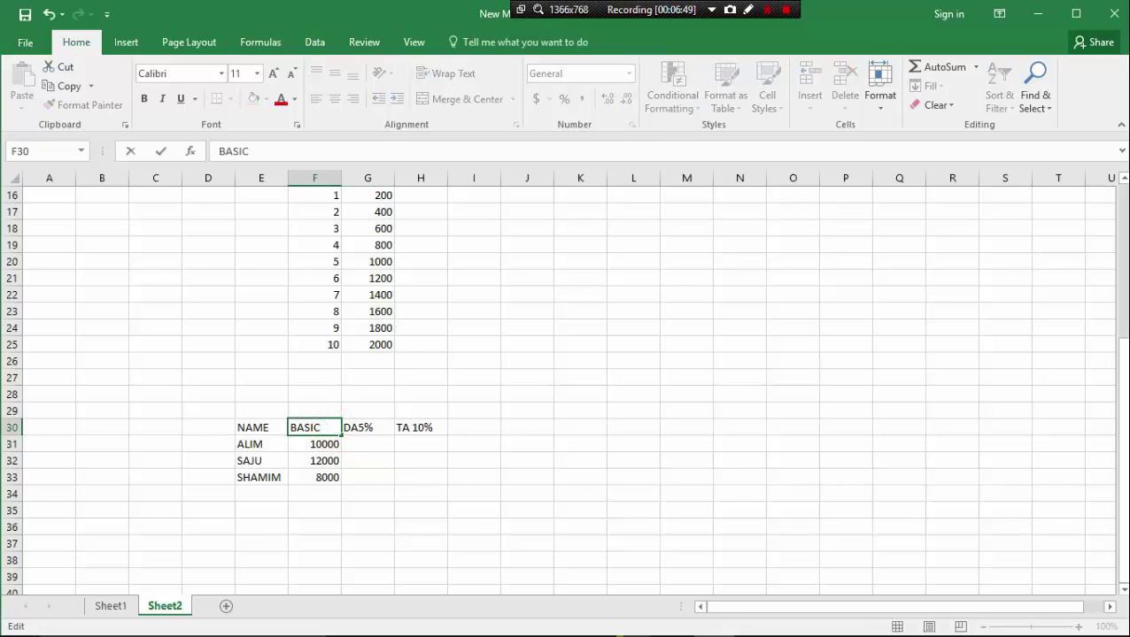
click(364, 432)
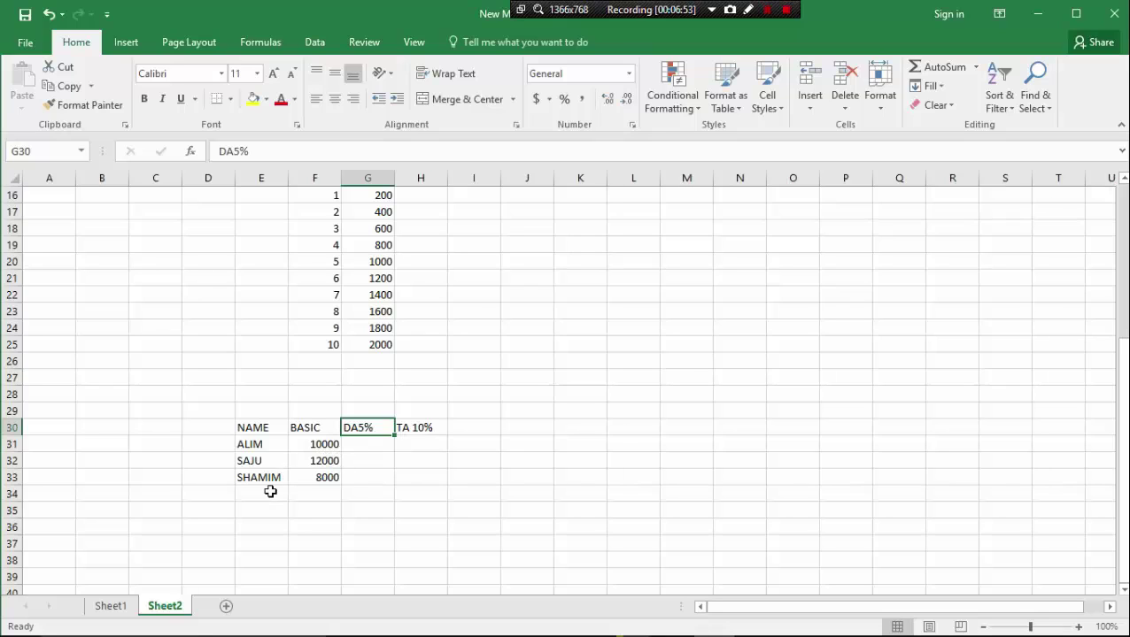
Step: Enter =F31*5% in cell G31 under the DA5% heading and fill it down to G33
click(373, 443)
text(=)
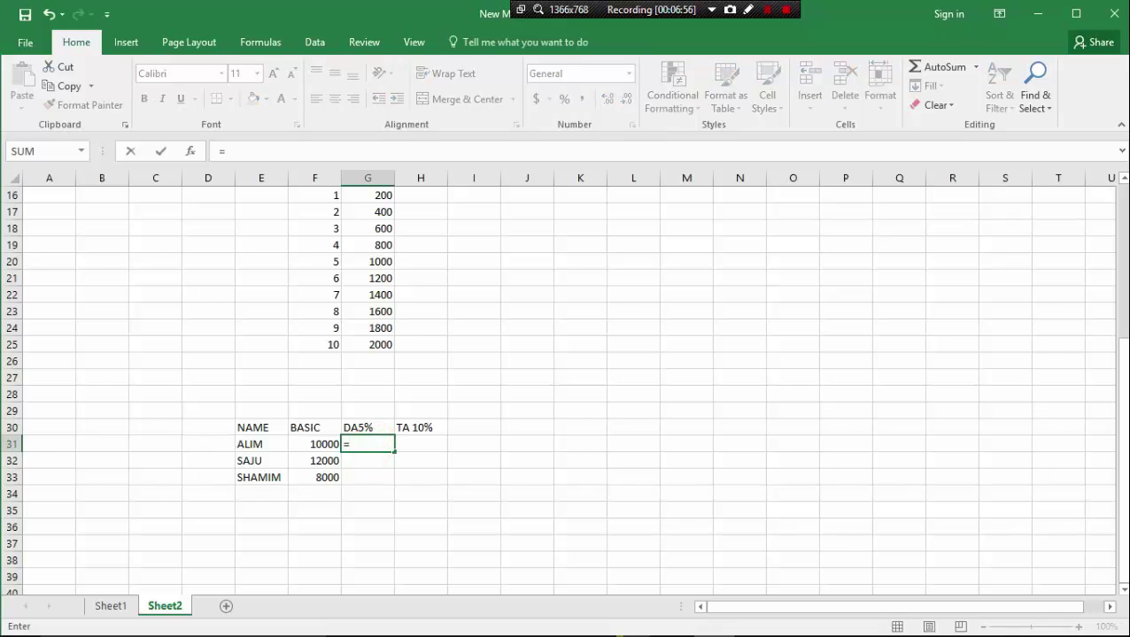
scroll(371, 441, down, 1)
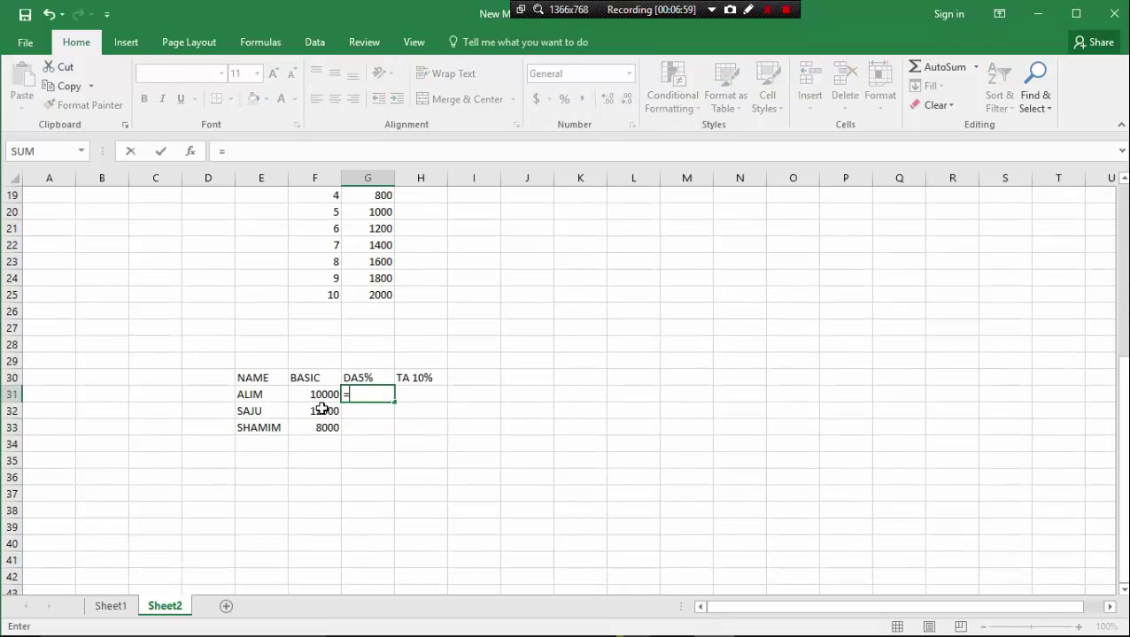
click(319, 397)
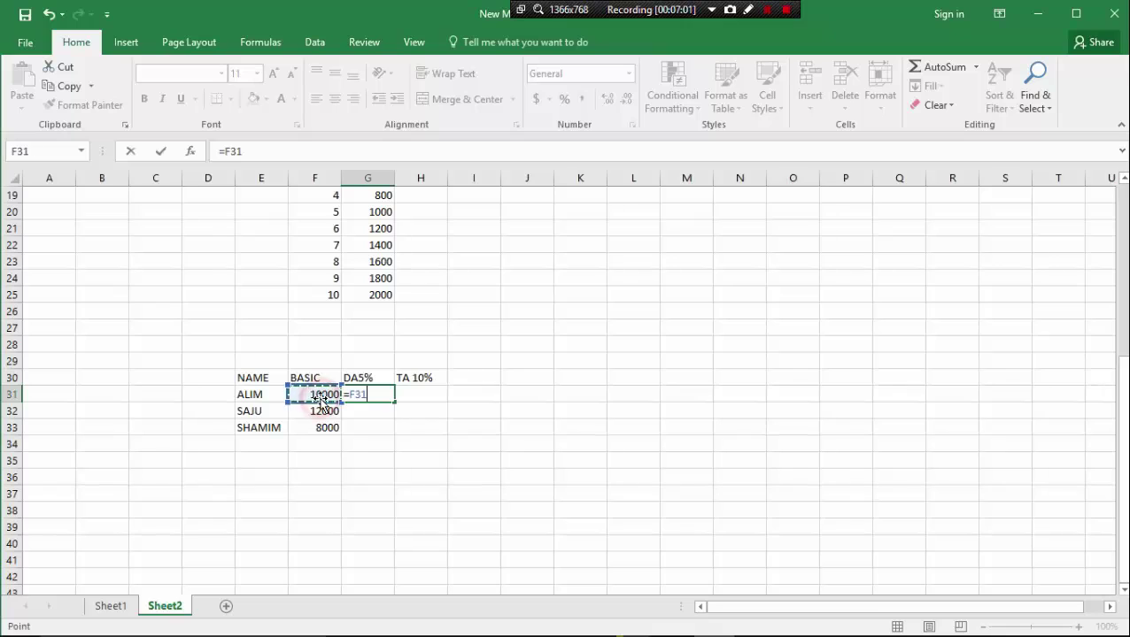
click(385, 400)
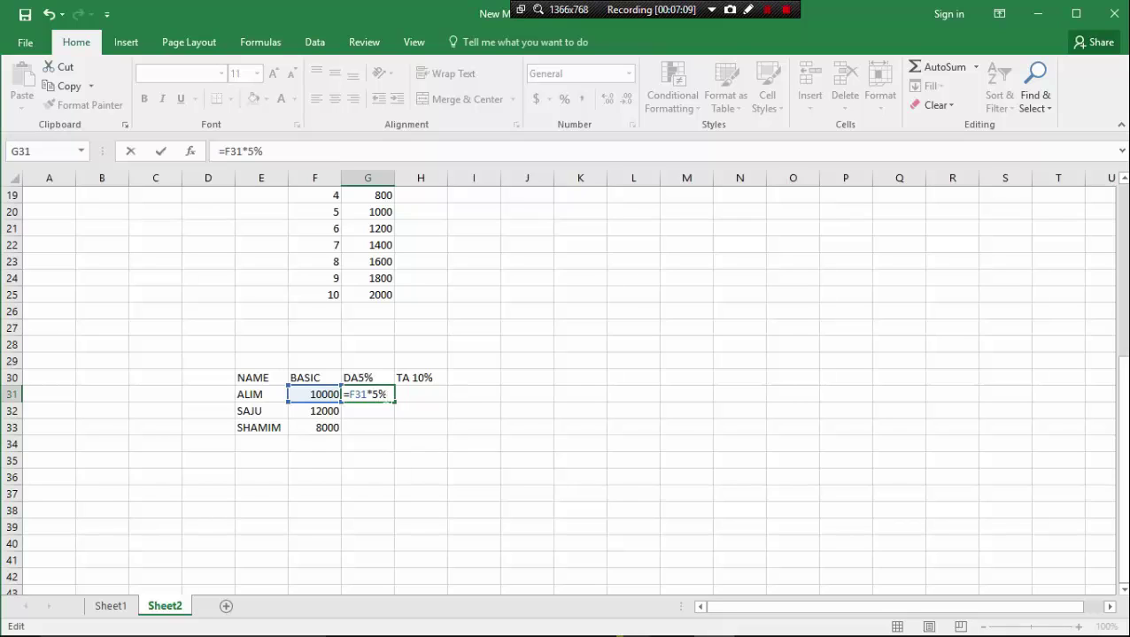
key(Return)
click(383, 397)
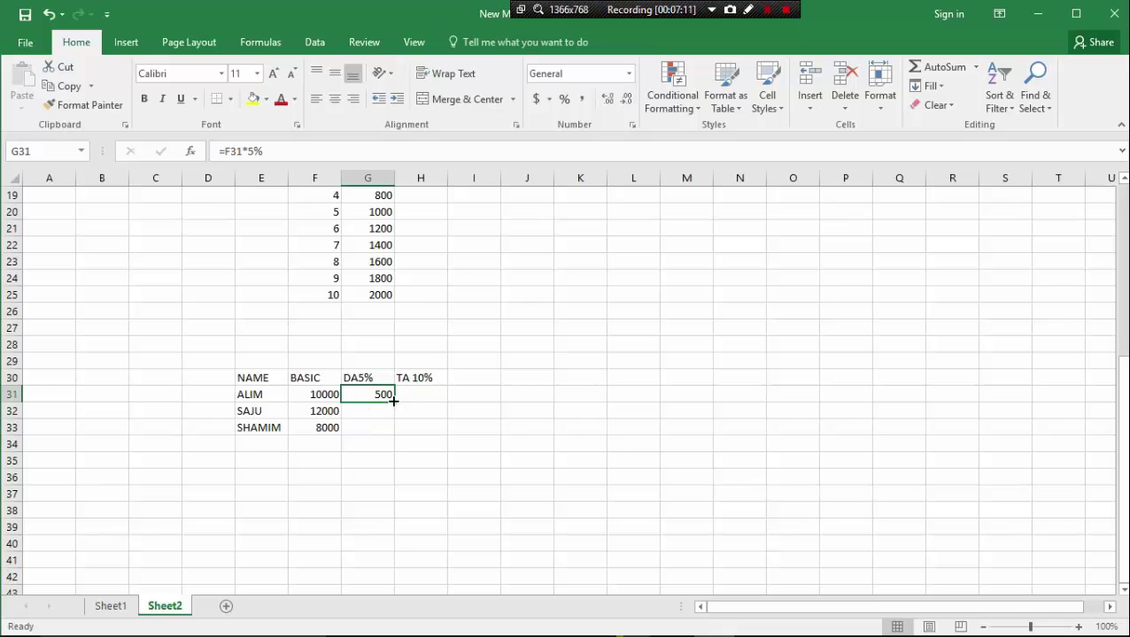
drag(395, 403, 396, 436)
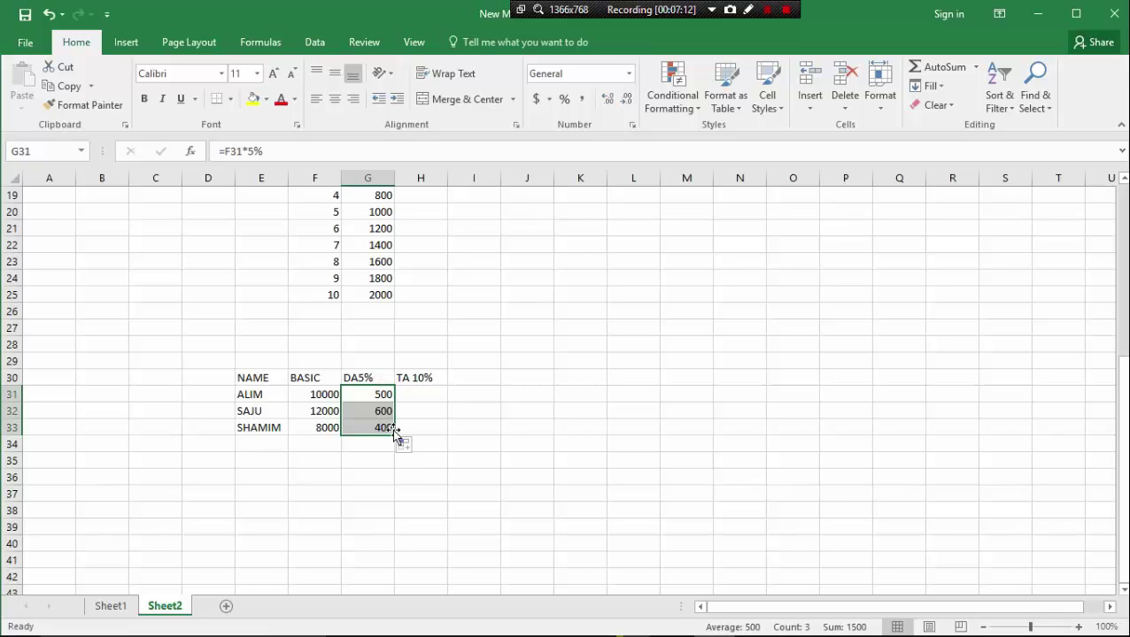
Step: Enter =F31*10% in cell H31 under the TA 10% heading and fill it down to H33
scroll(404, 413, down, 1)
scroll(404, 412, down, 1)
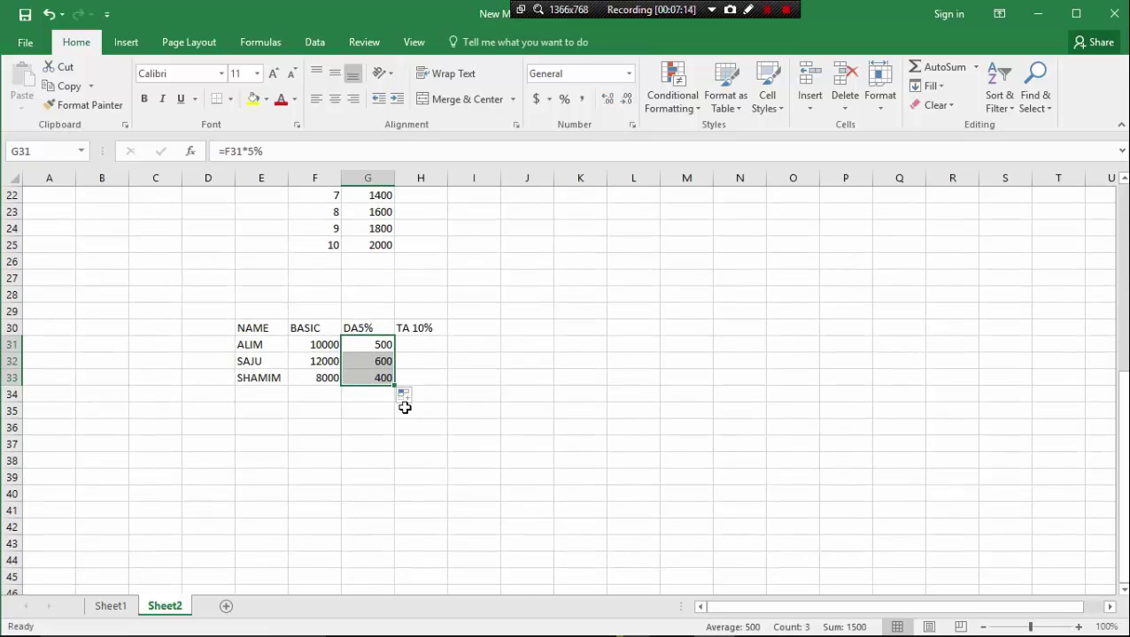
scroll(402, 405, up, 1)
scroll(402, 407, down, 1)
click(414, 346)
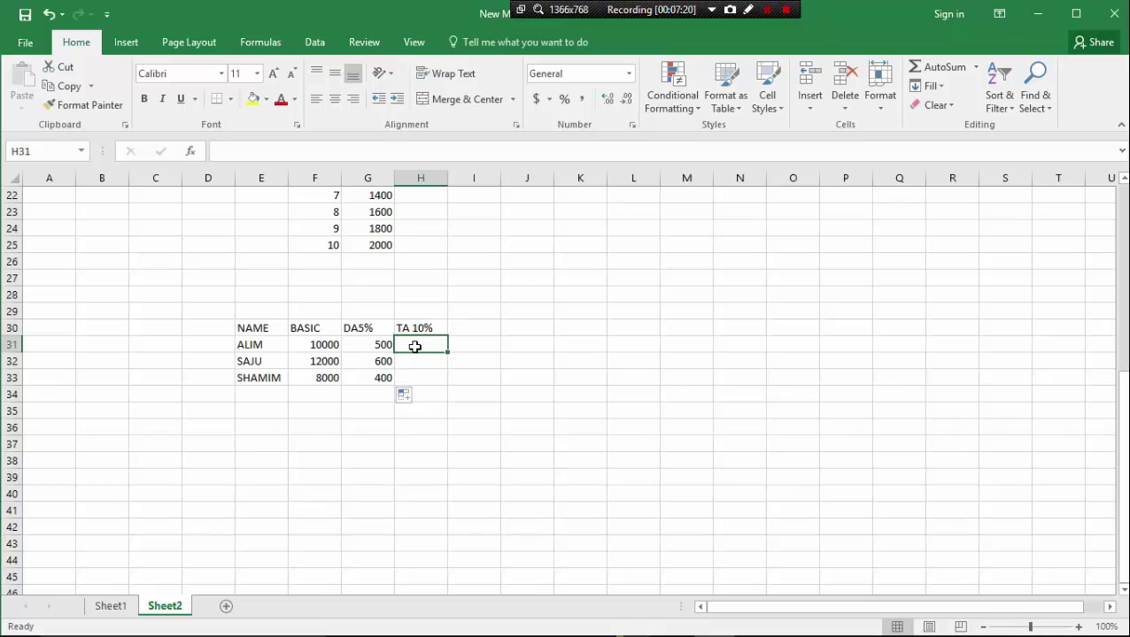
text(=)
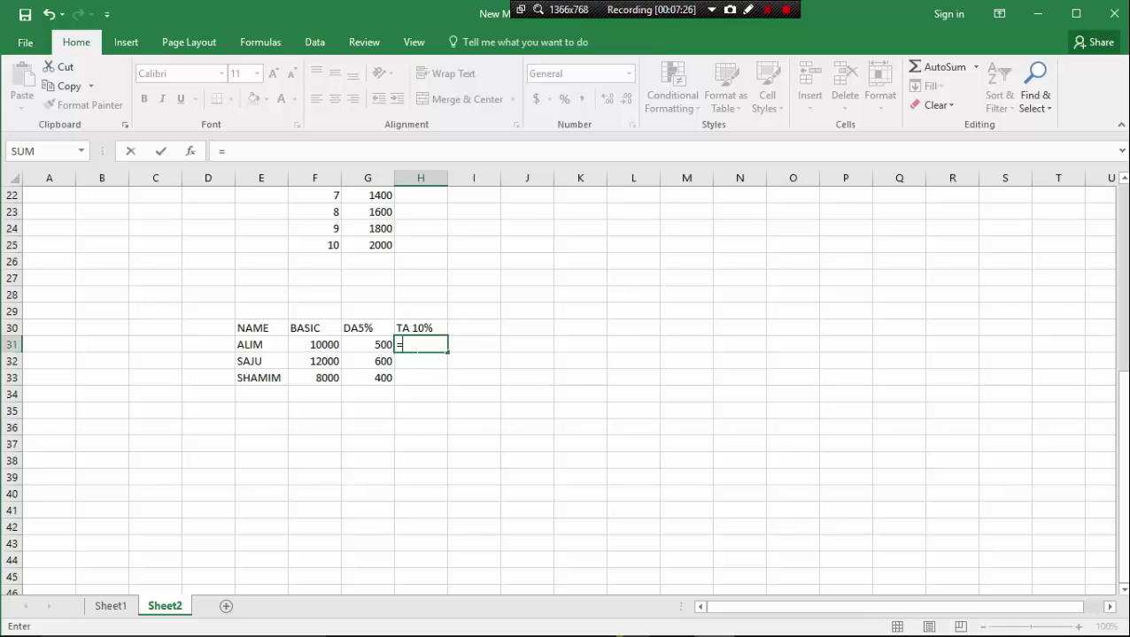
click(327, 345)
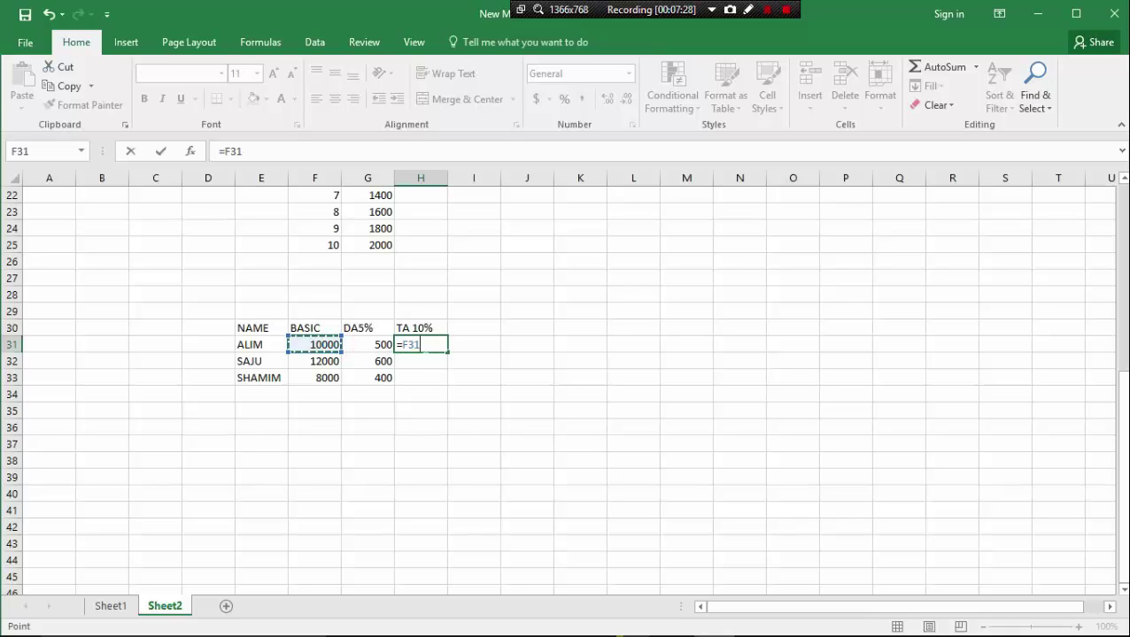
click(423, 345)
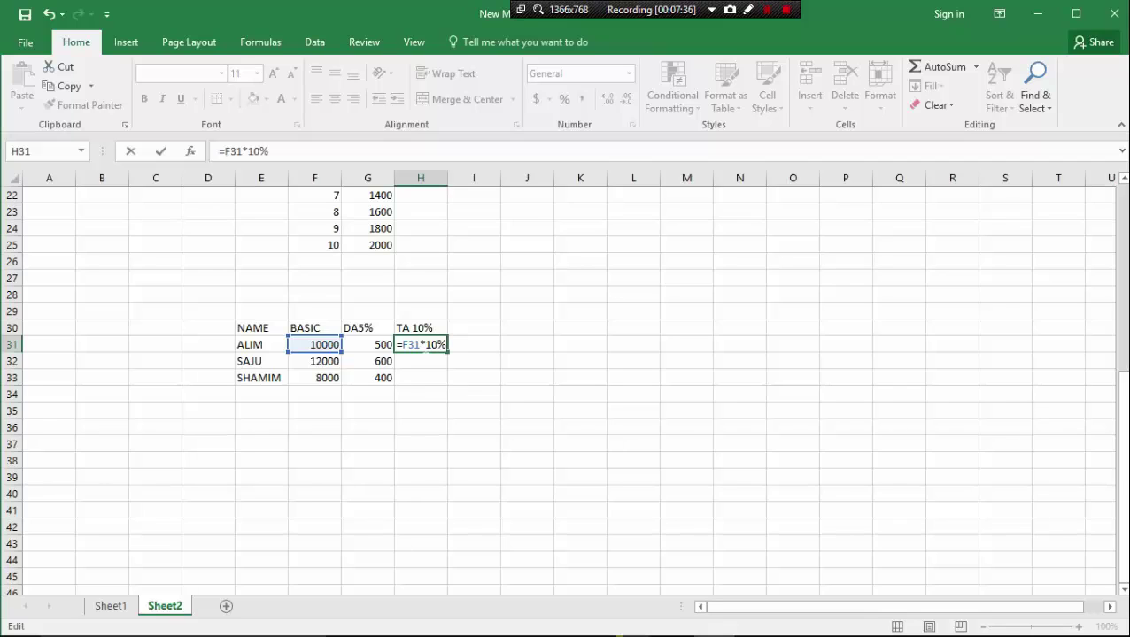
key(Return)
click(432, 344)
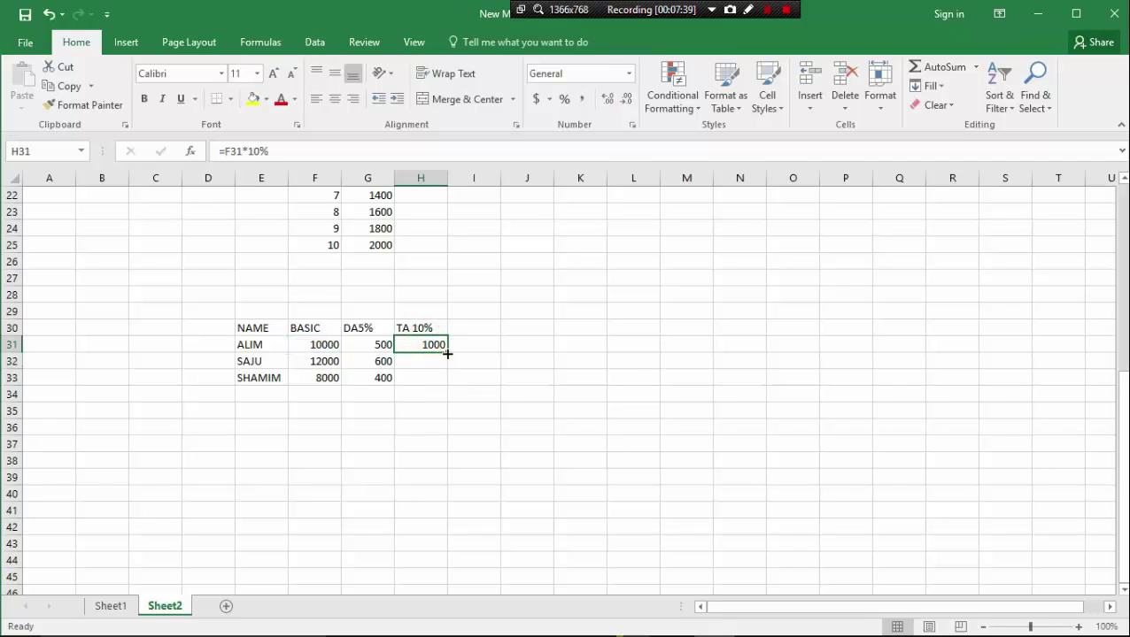
drag(447, 352, 445, 389)
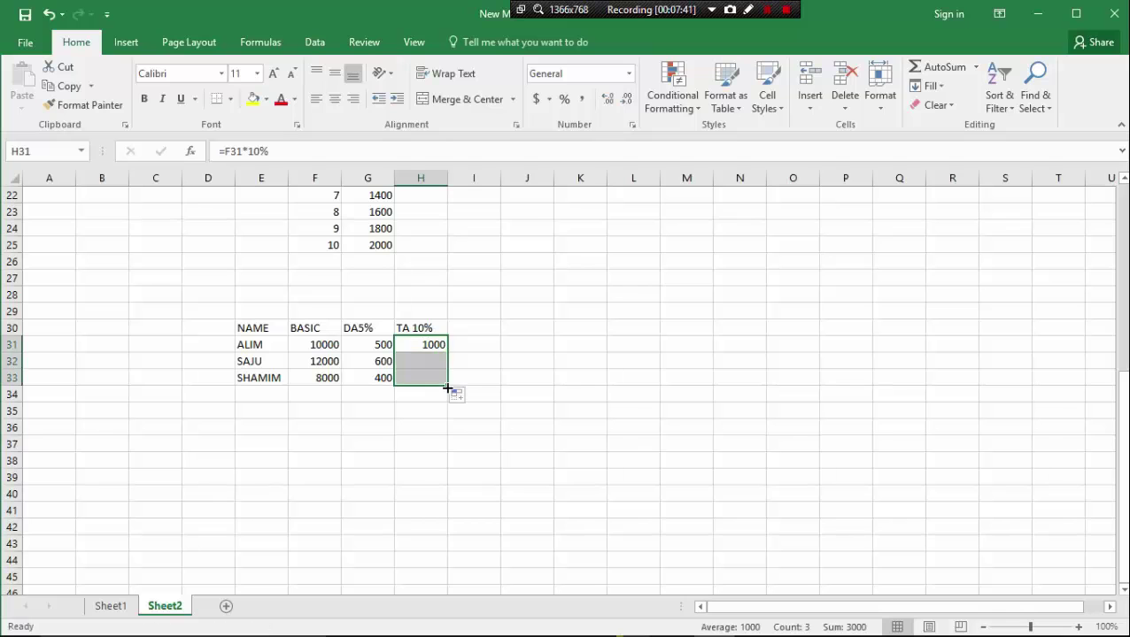
Step: Review the multiplication table, the constant-multiplier series and the salary table on the sheet
scroll(446, 390, up, 7)
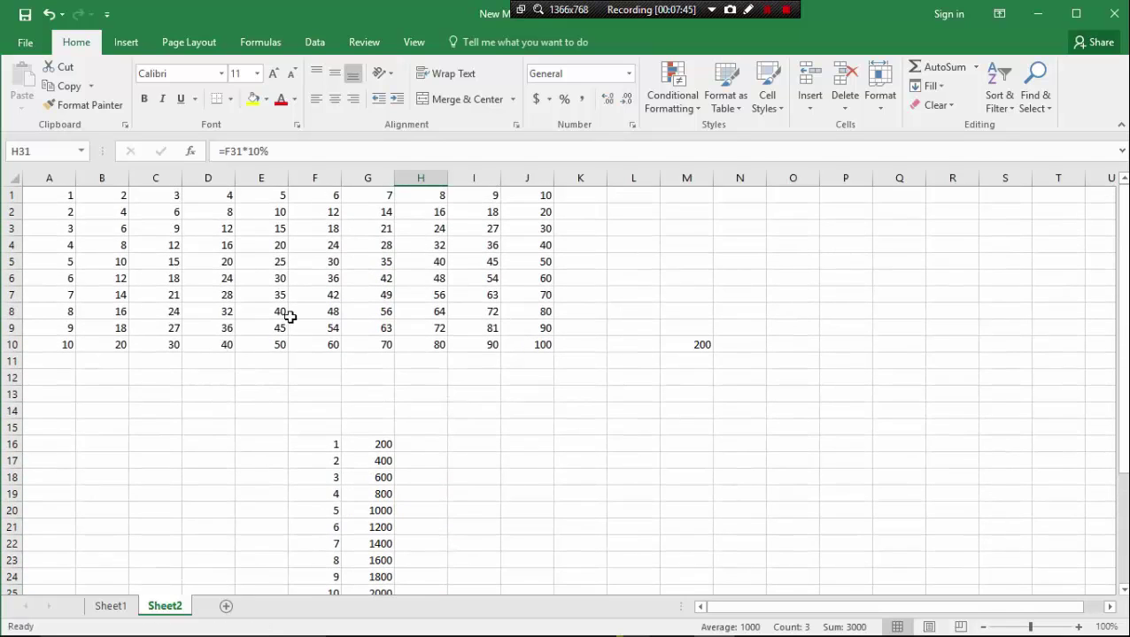
scroll(314, 340, down, 2)
scroll(354, 336, down, 1)
scroll(381, 330, up, 3)
scroll(189, 255, down, 2)
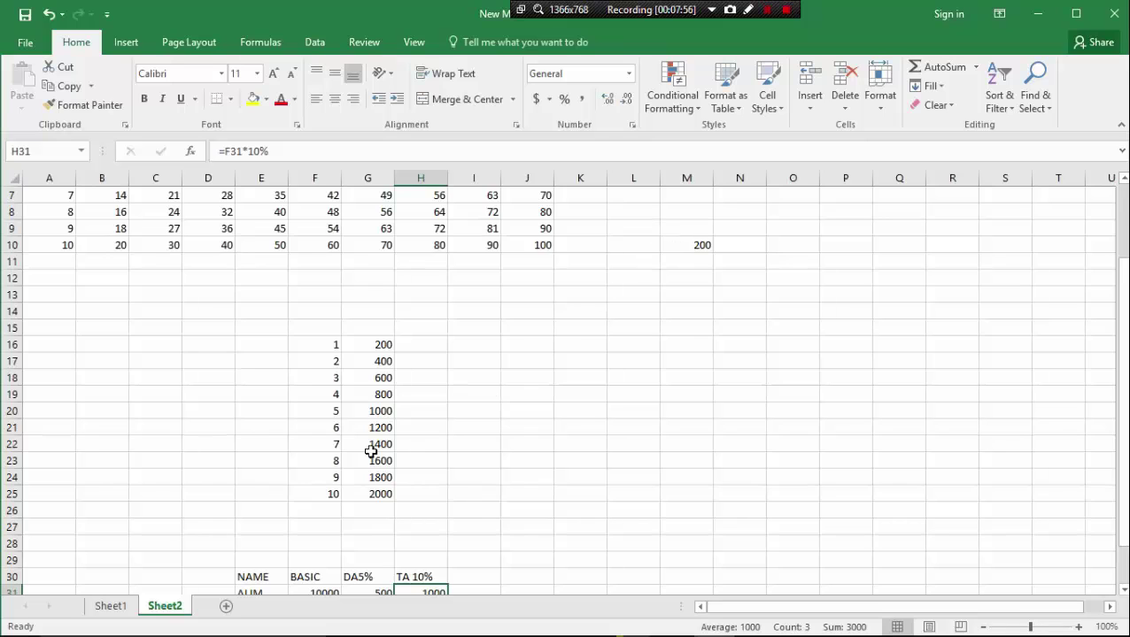
scroll(427, 439, down, 3)
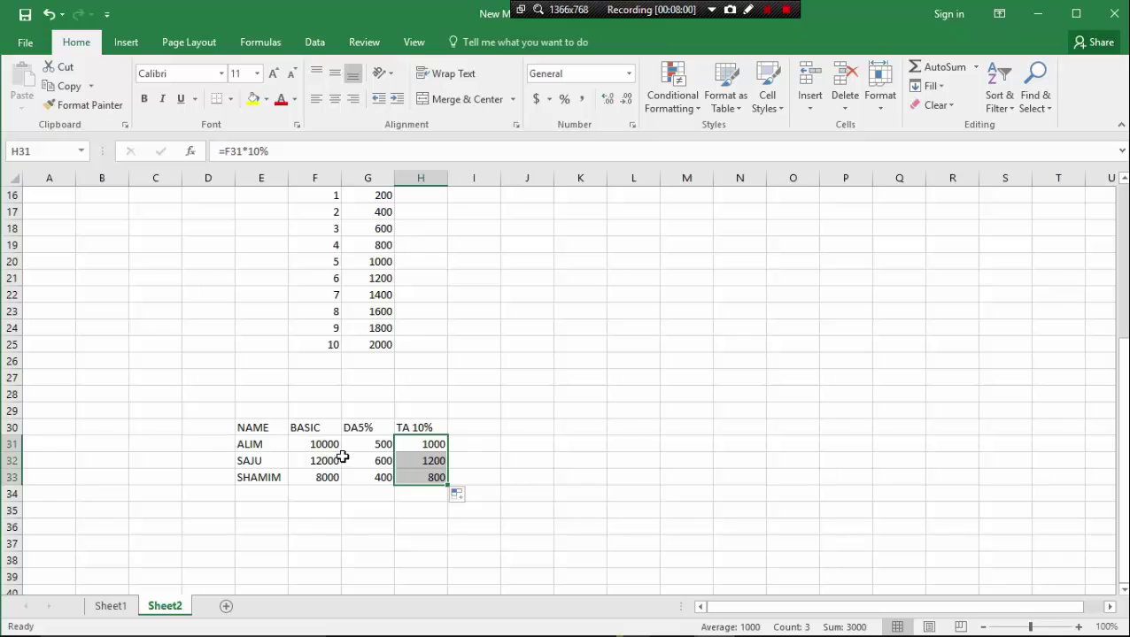
click(348, 506)
scroll(332, 478, up, 5)
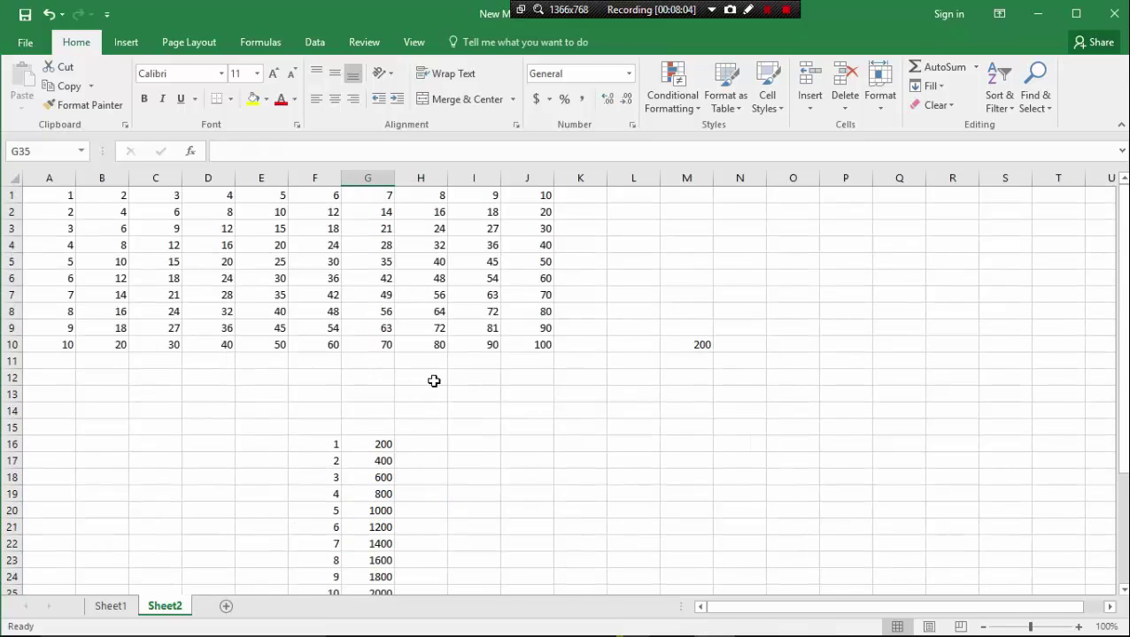
scroll(294, 411, down, 2)
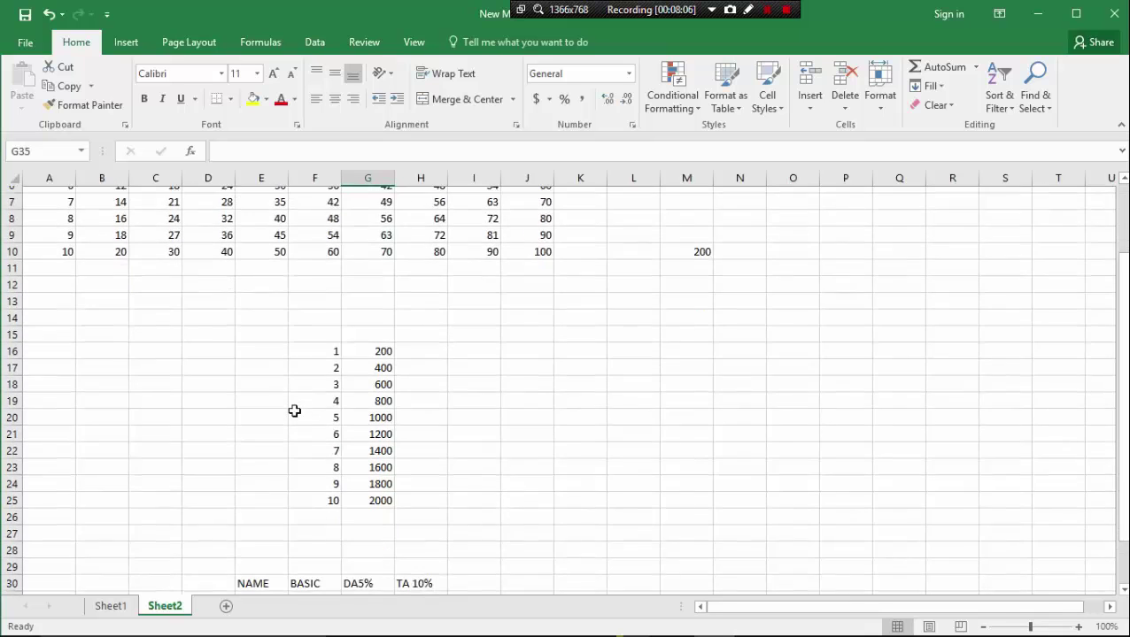